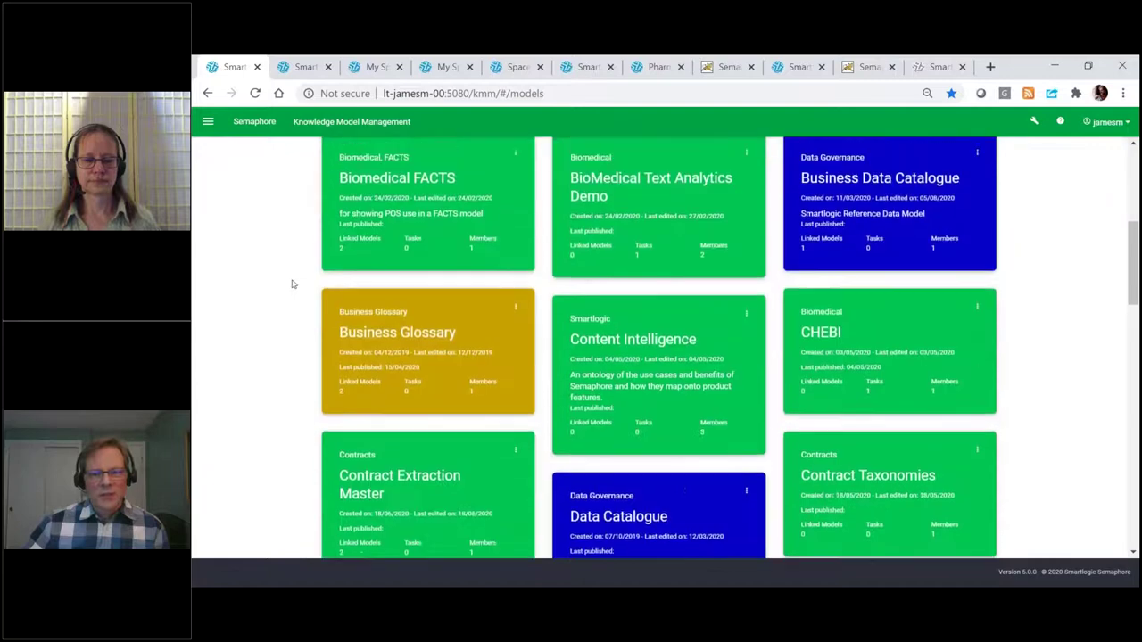
# Filter the model list by the Smartlogic tag
pyautogui.scroll(5, 291, 284)
pyautogui.scroll(3, 291, 284)
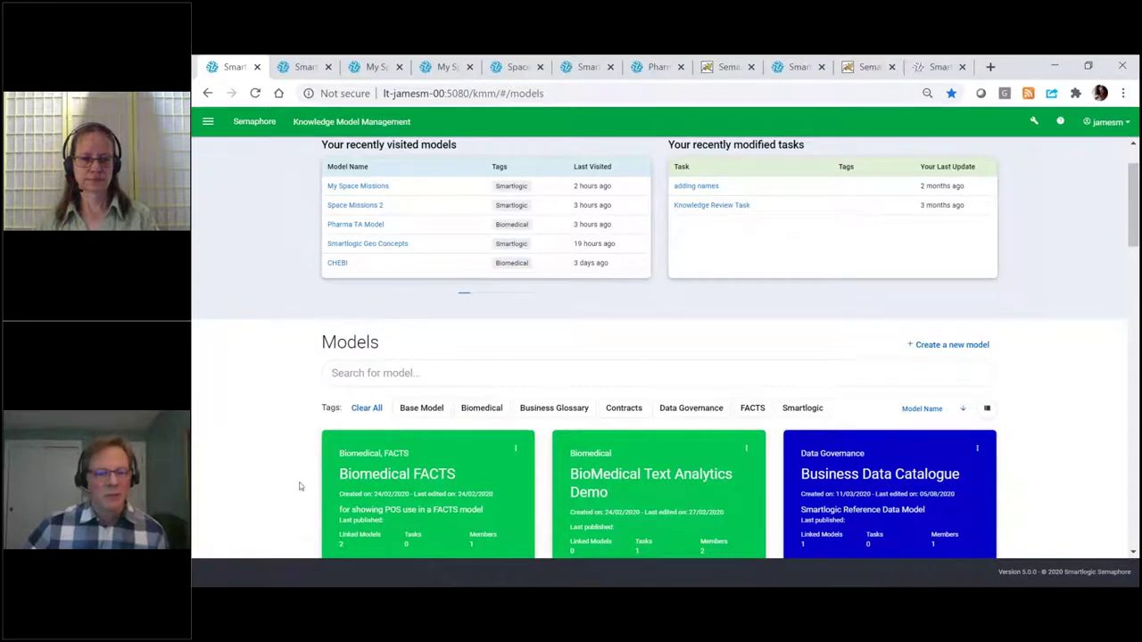
pyautogui.scroll(-1, 303, 474)
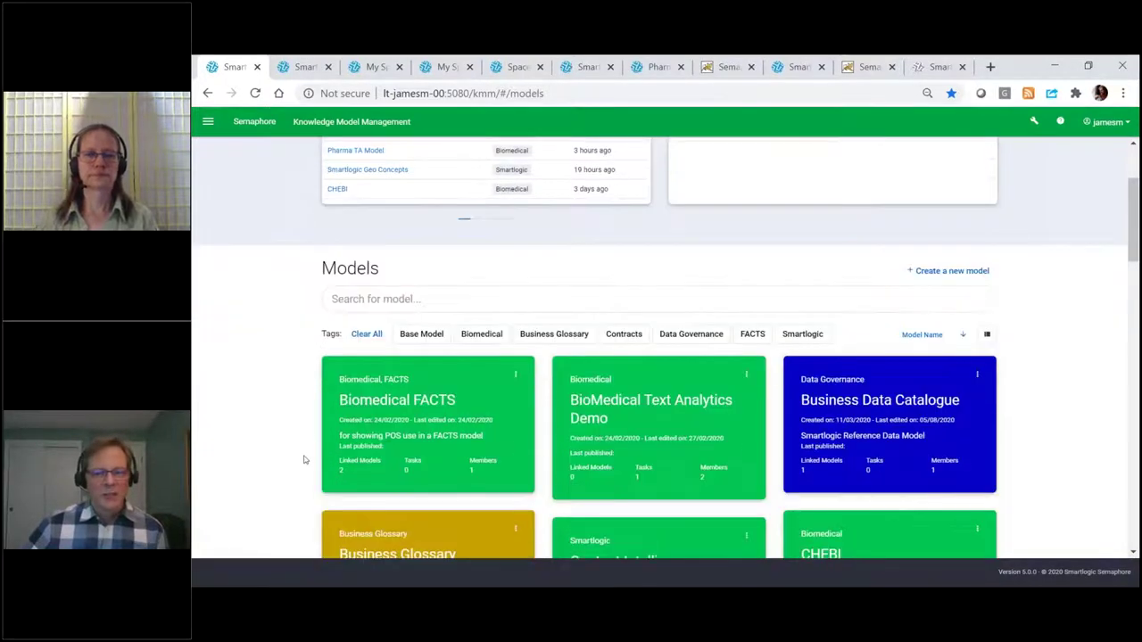
pyautogui.click(809, 334)
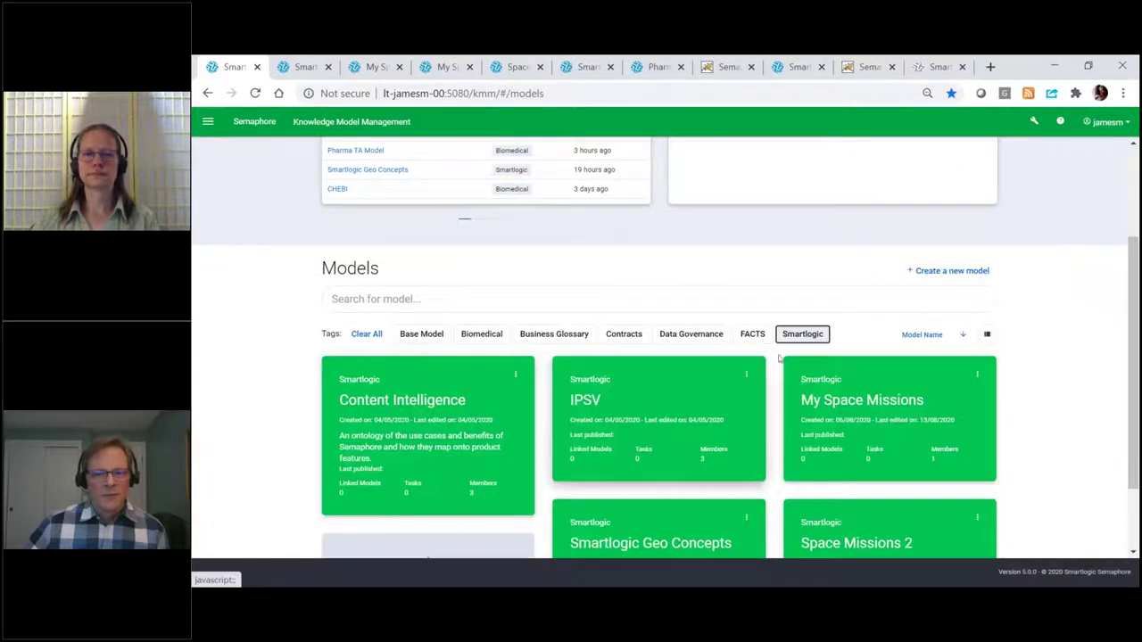
pyautogui.scroll(-2, 743, 379)
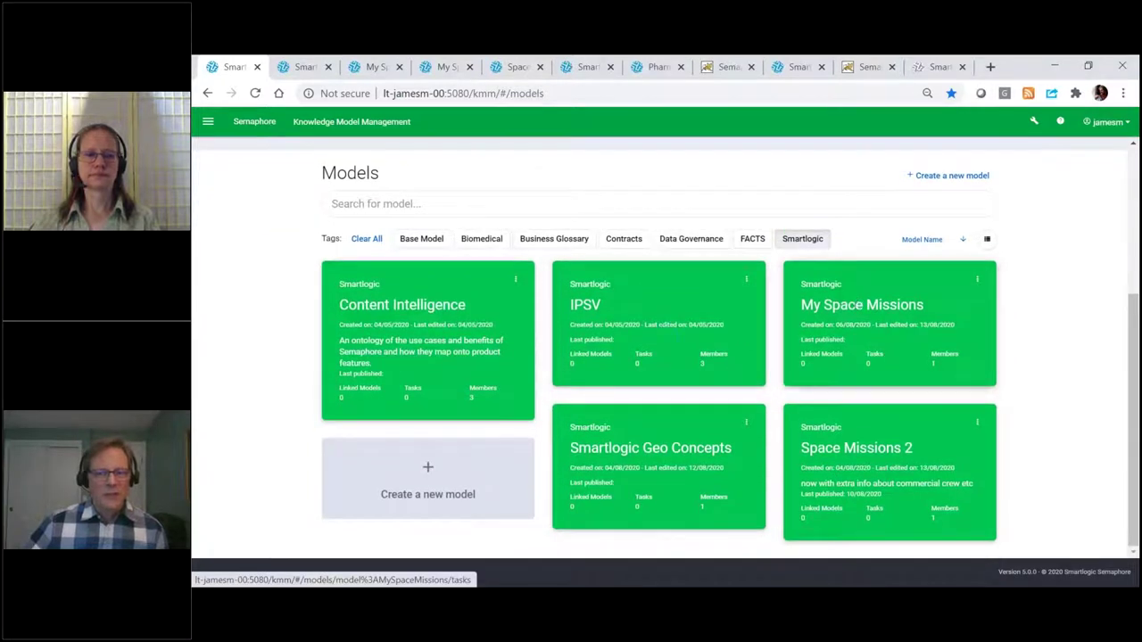
# Open the master of the My Space Missions model and go to its structure
pyautogui.click(871, 313)
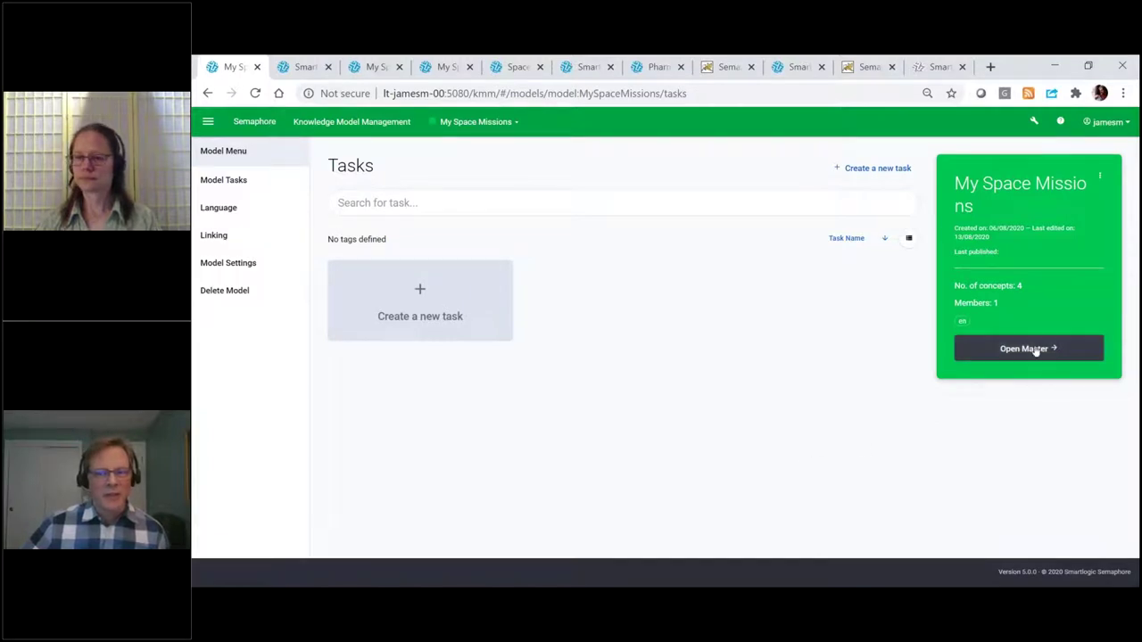
pyautogui.click(999, 348)
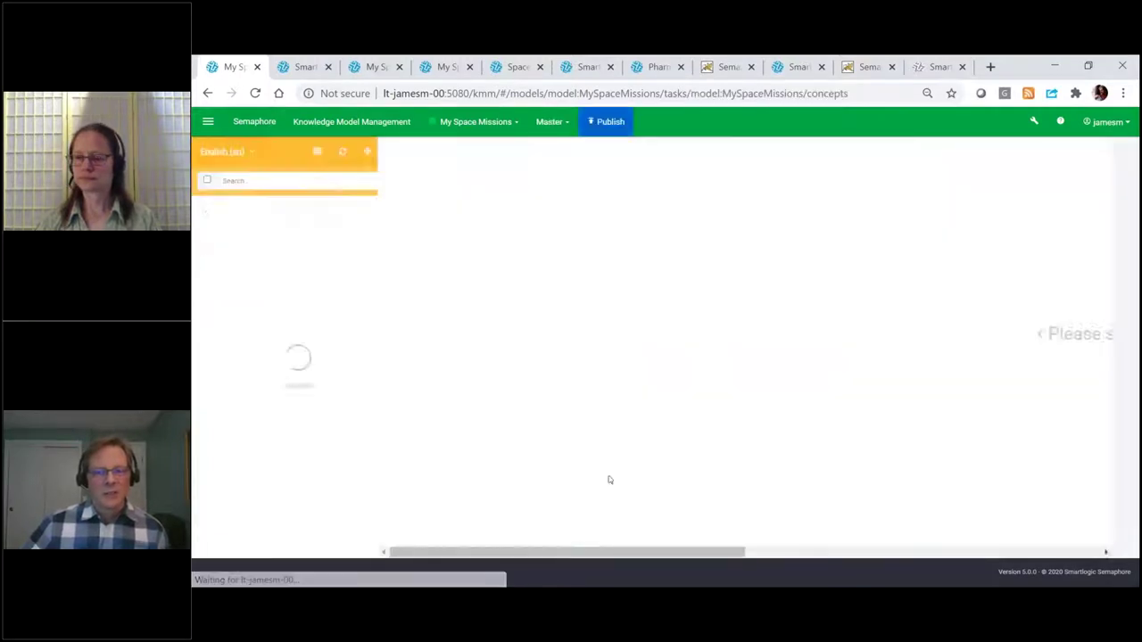
pyautogui.click(568, 122)
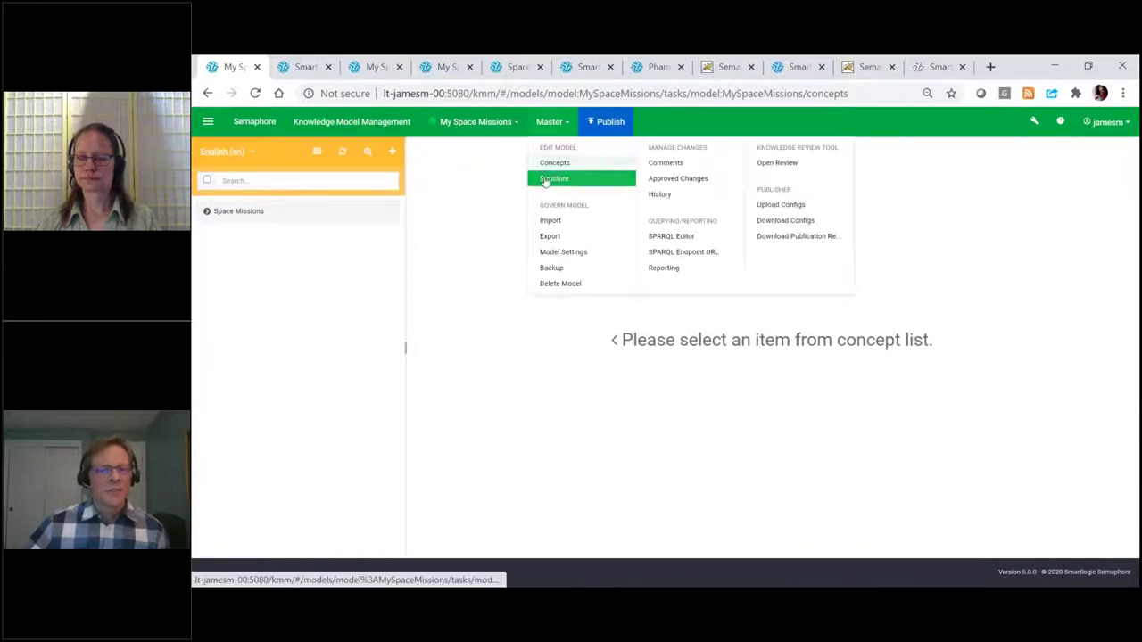
pyautogui.click(554, 179)
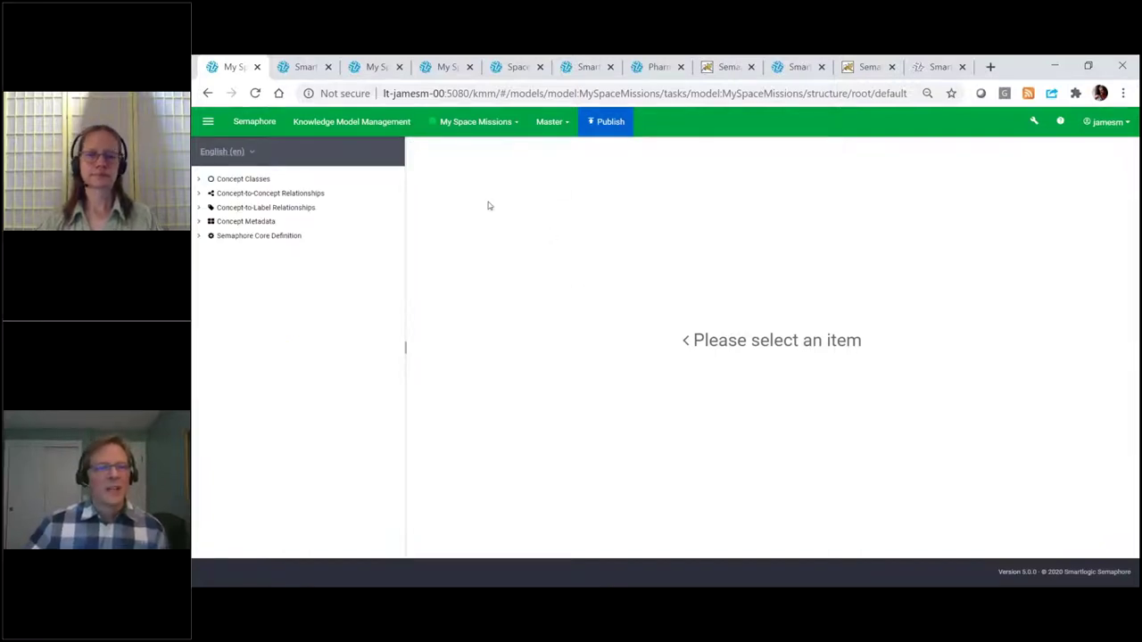
# Expand the concept classes down to the Person subclasses and view the Person class details
pyautogui.click(199, 180)
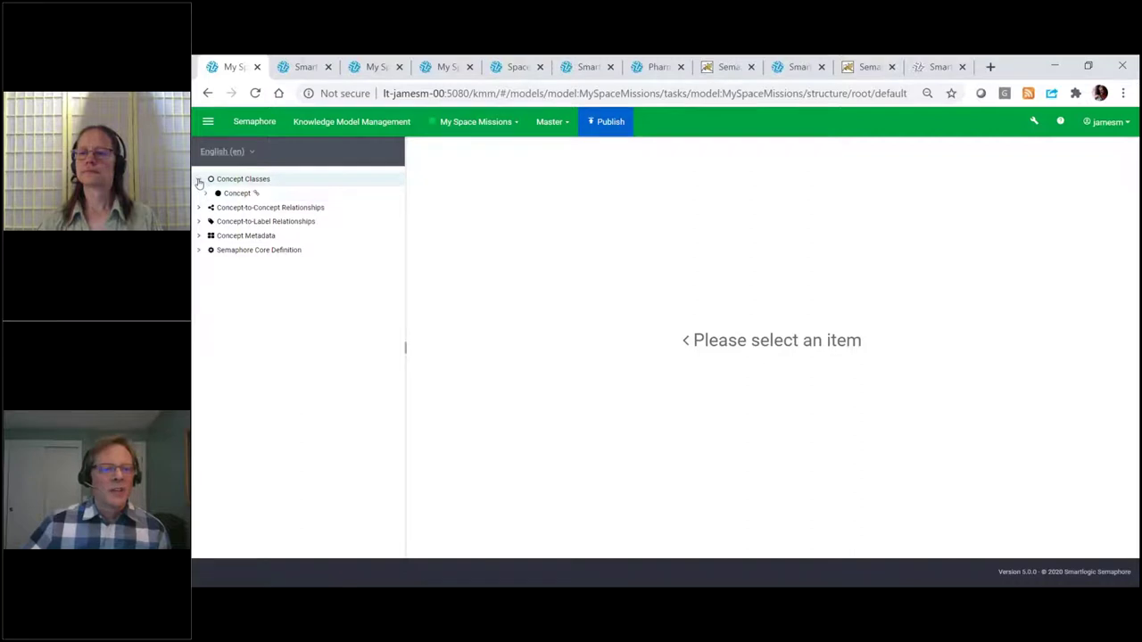
pyautogui.click(204, 194)
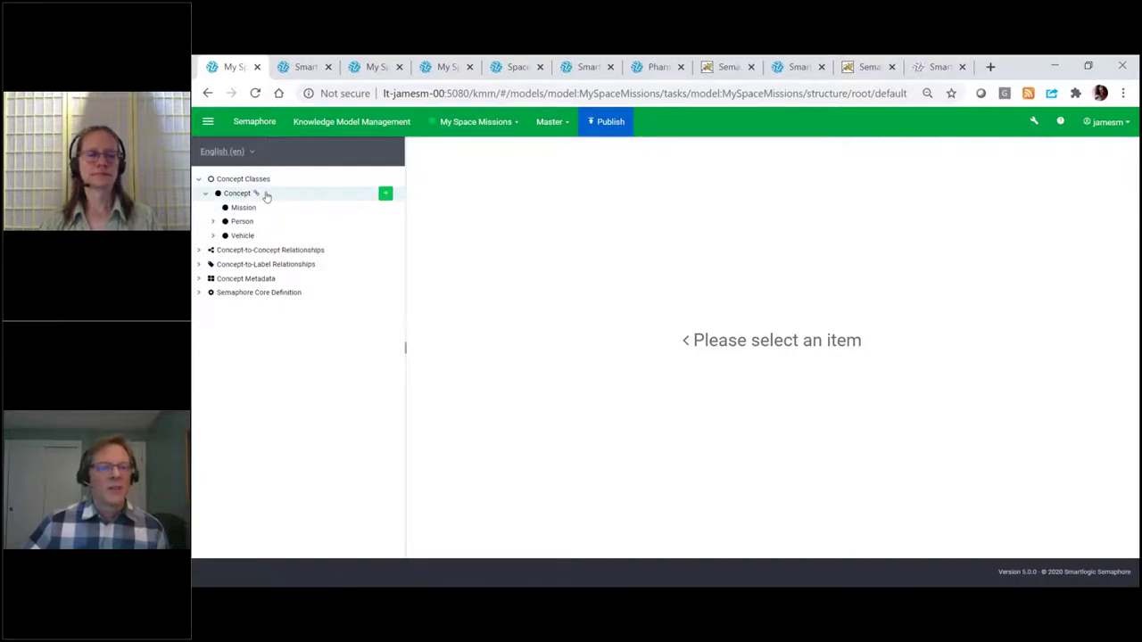
pyautogui.click(214, 222)
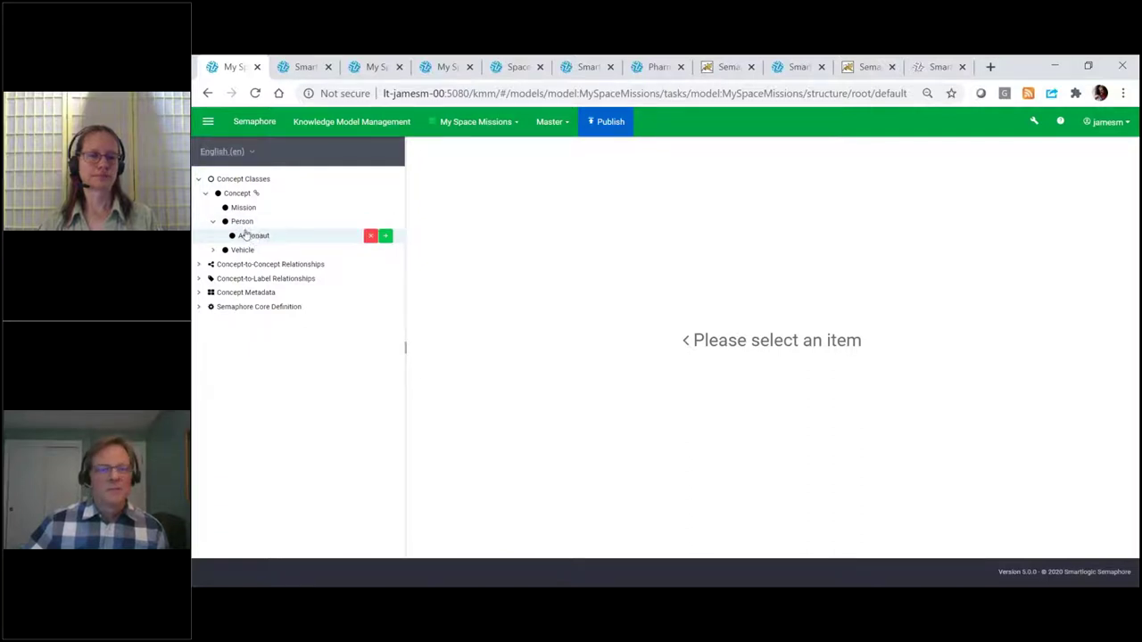
pyautogui.click(243, 222)
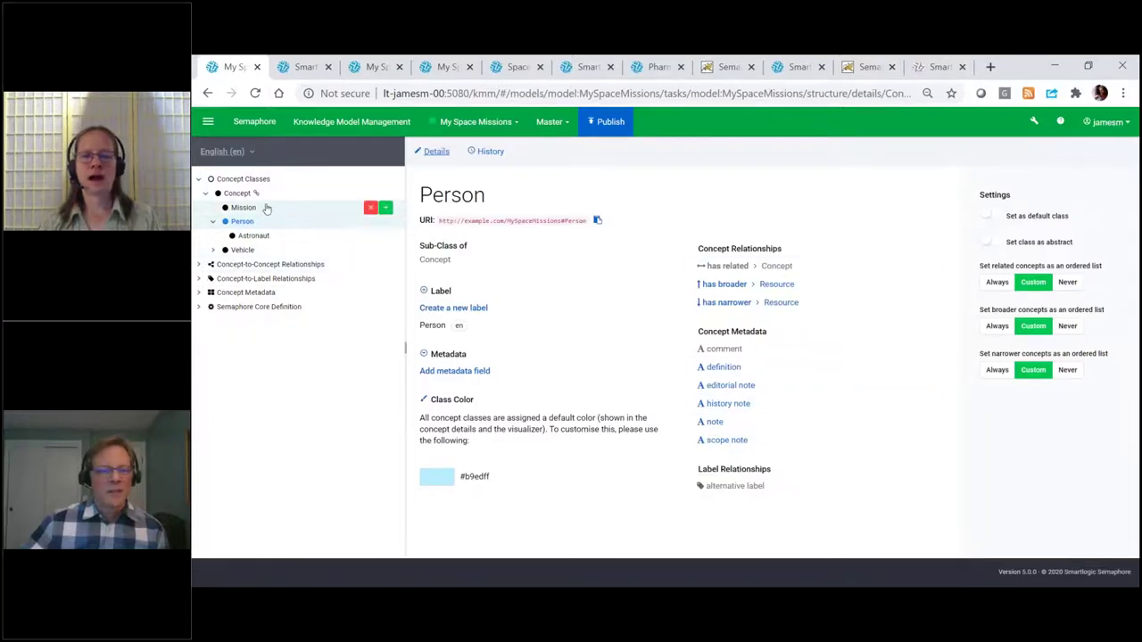
# Expand the associative concept-to-concept relationships down to the subtypes of "has related"
pyautogui.click(200, 265)
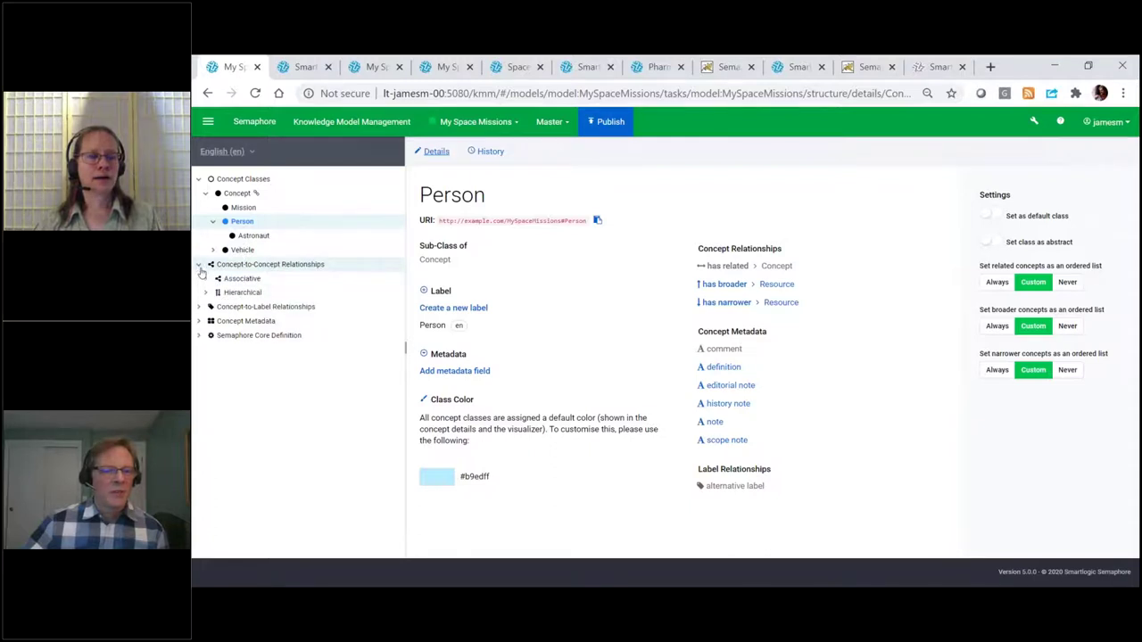
pyautogui.click(205, 279)
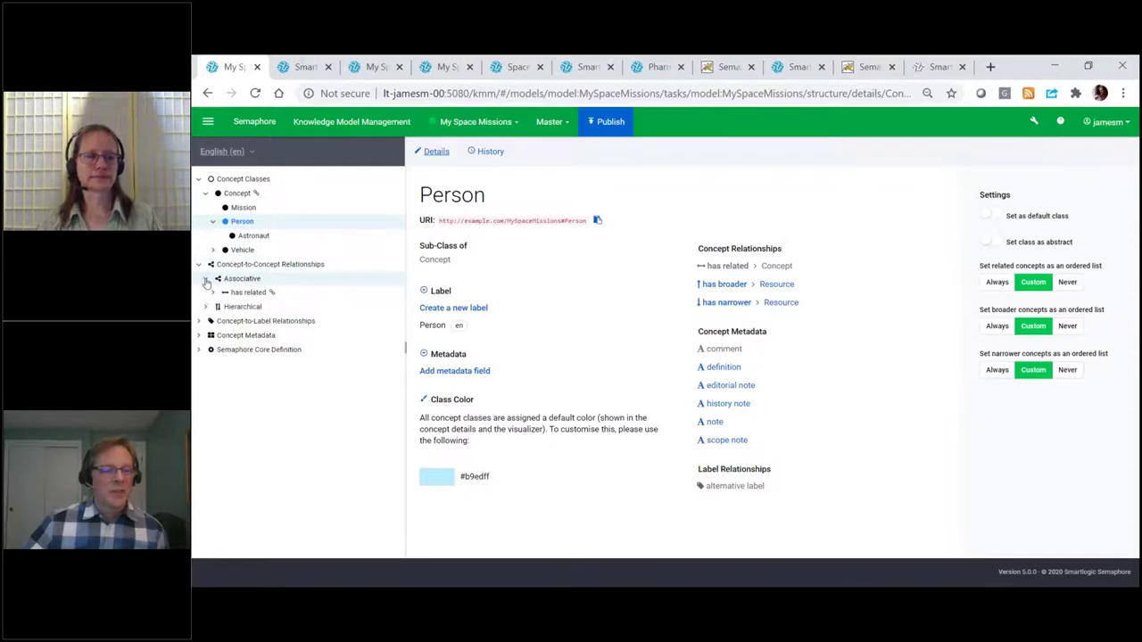
pyautogui.click(212, 293)
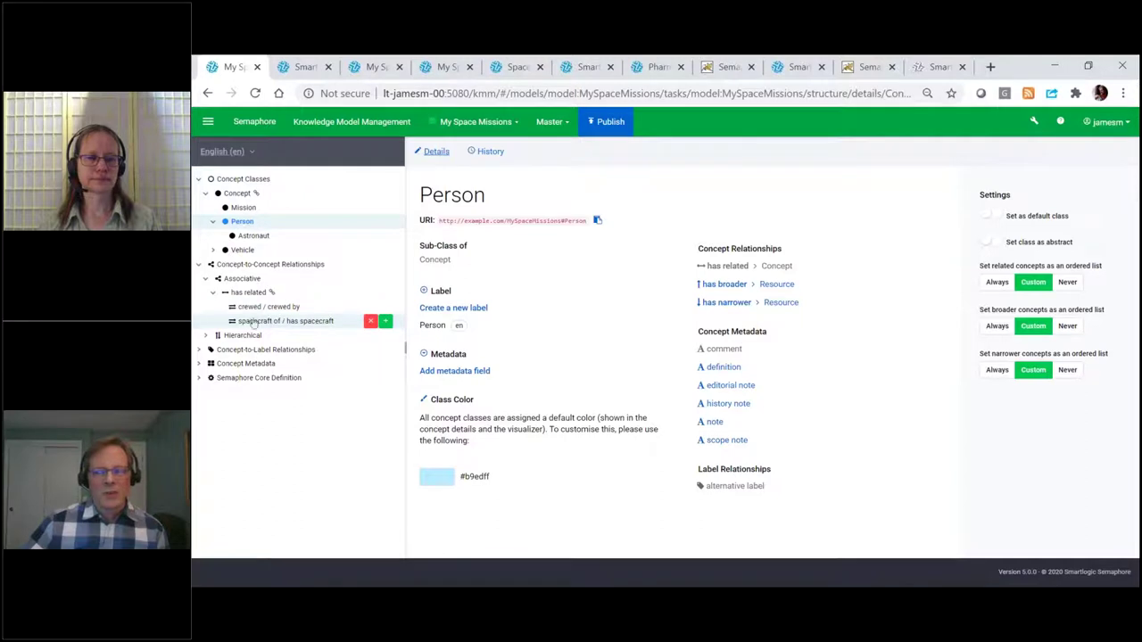
# Create a concept metadata type named "birth date" with domain Person, language English and range string
pyautogui.click(199, 364)
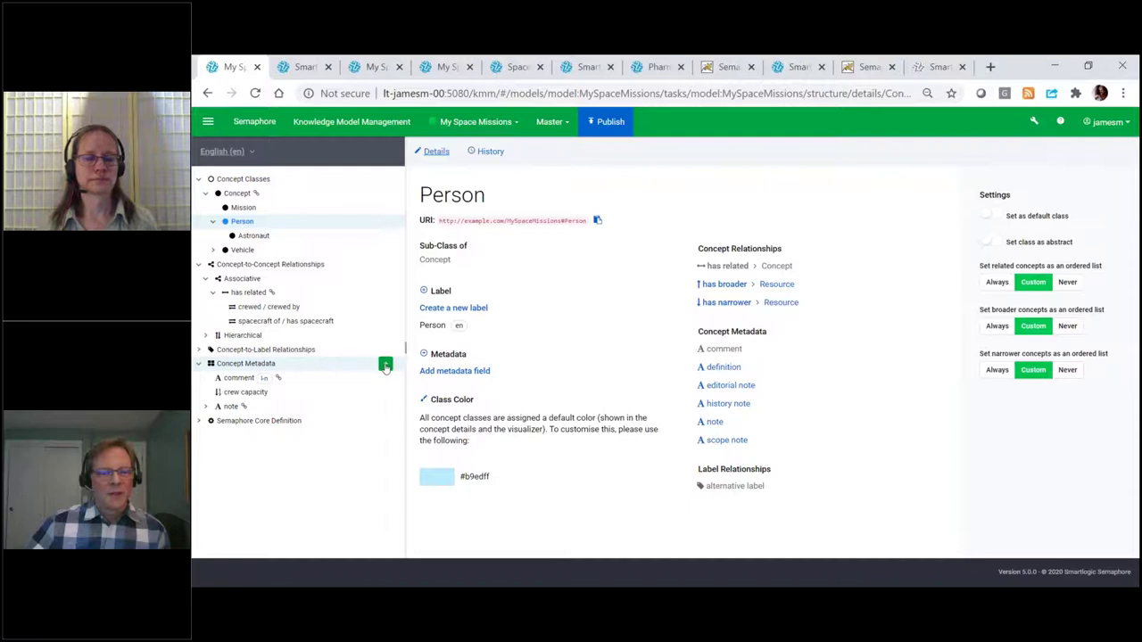
pyautogui.click(384, 363)
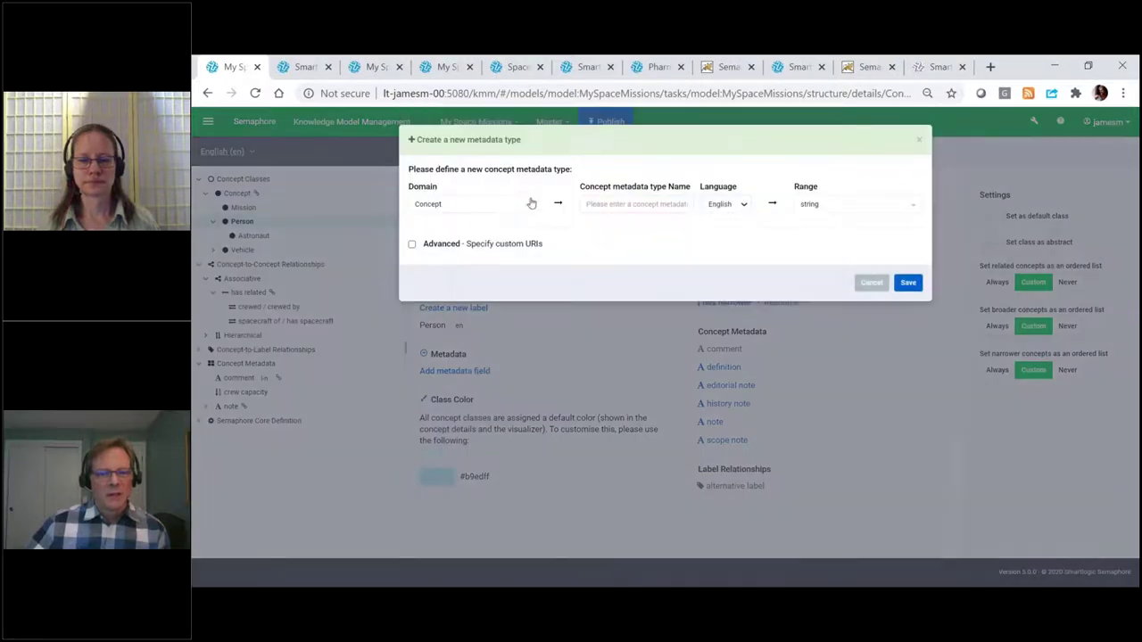
pyautogui.click(531, 203)
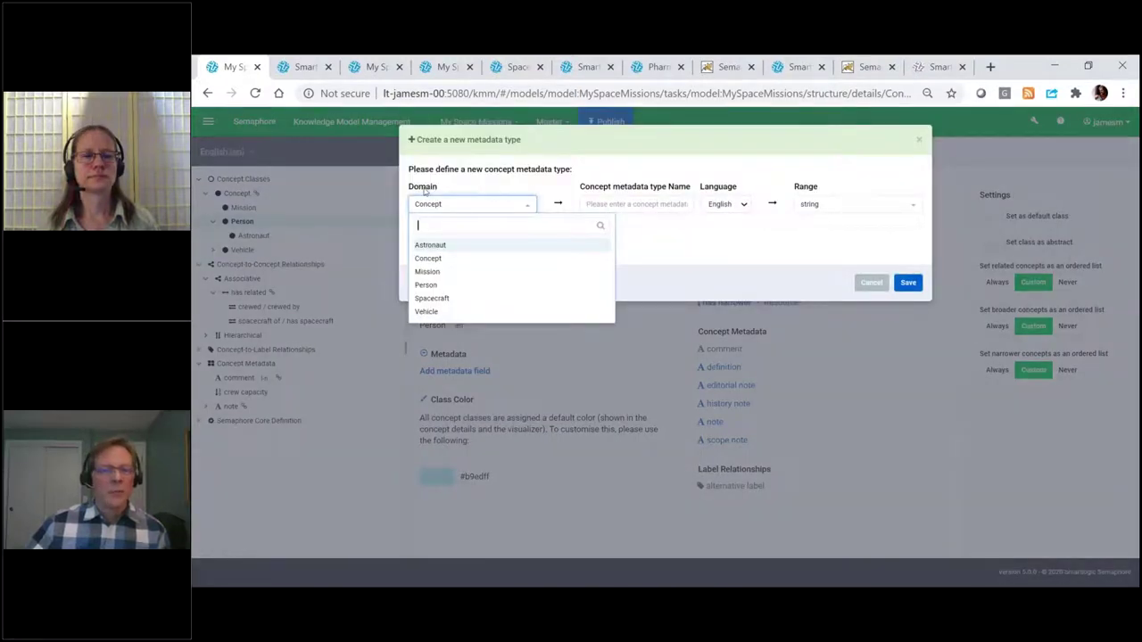
pyautogui.click(426, 285)
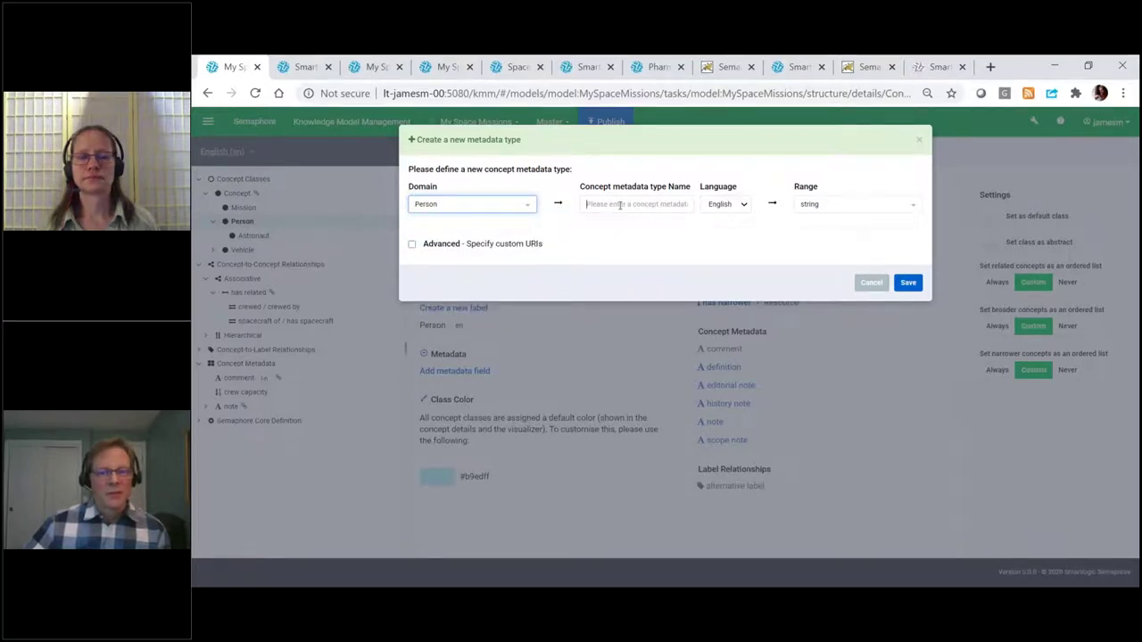
pyautogui.click(620, 206)
pyautogui.click(610, 232)
pyautogui.click(919, 284)
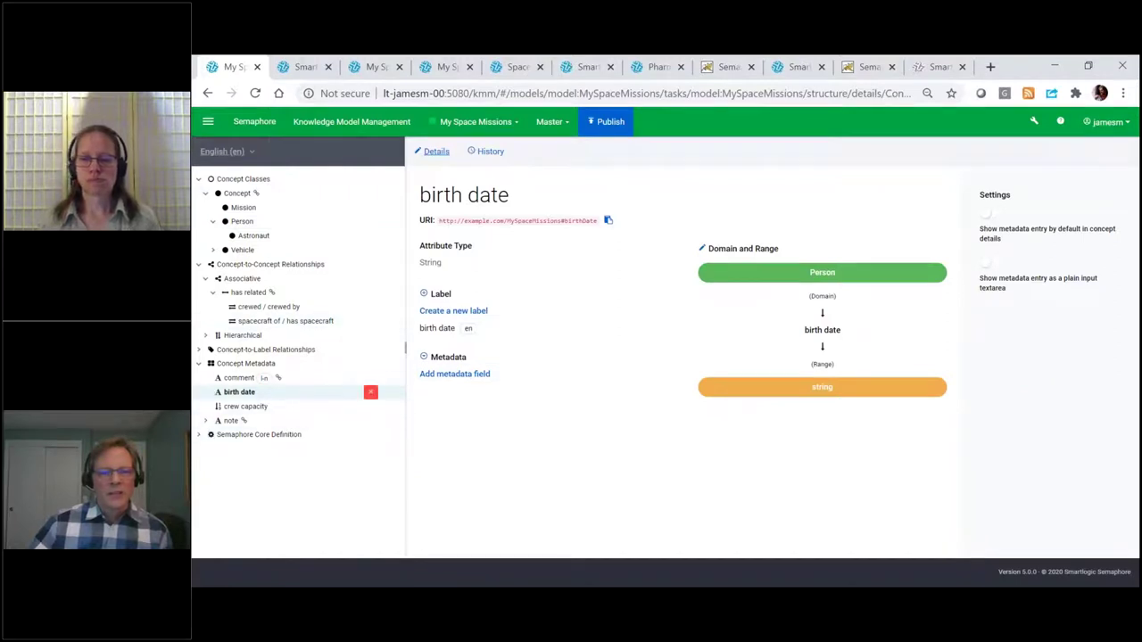
# Review the metadata and relationships available to the Person, Astronaut and Vehicle classes
pyautogui.click(241, 222)
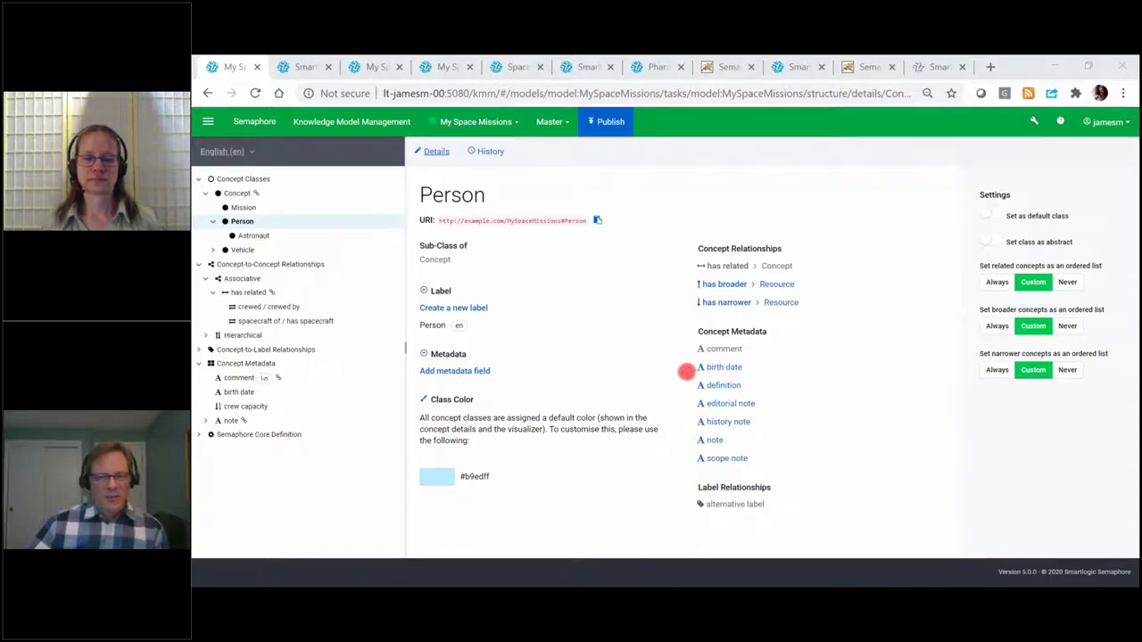
pyautogui.click(258, 236)
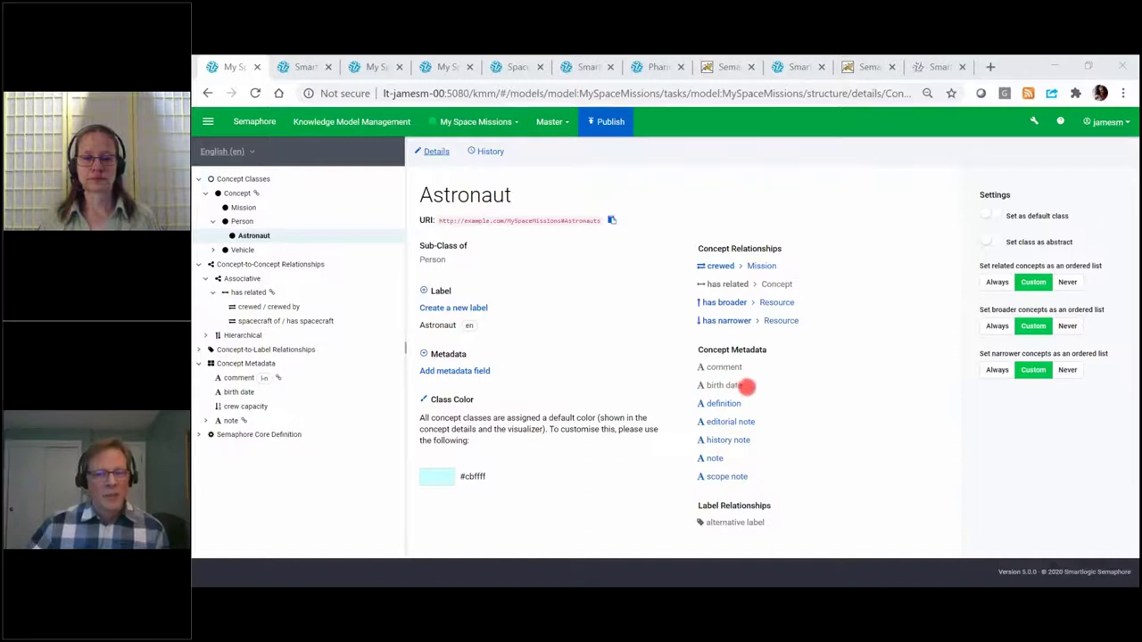
pyautogui.click(242, 251)
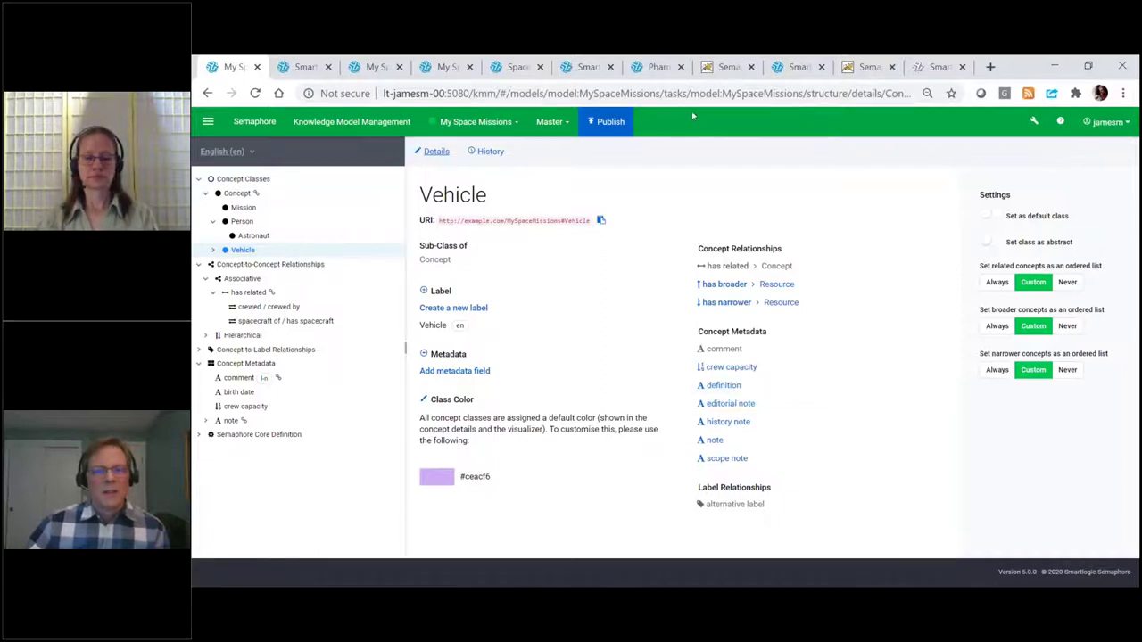
# Switch to the model's concepts and expand Space Missions and its Missions branch
pyautogui.click(567, 122)
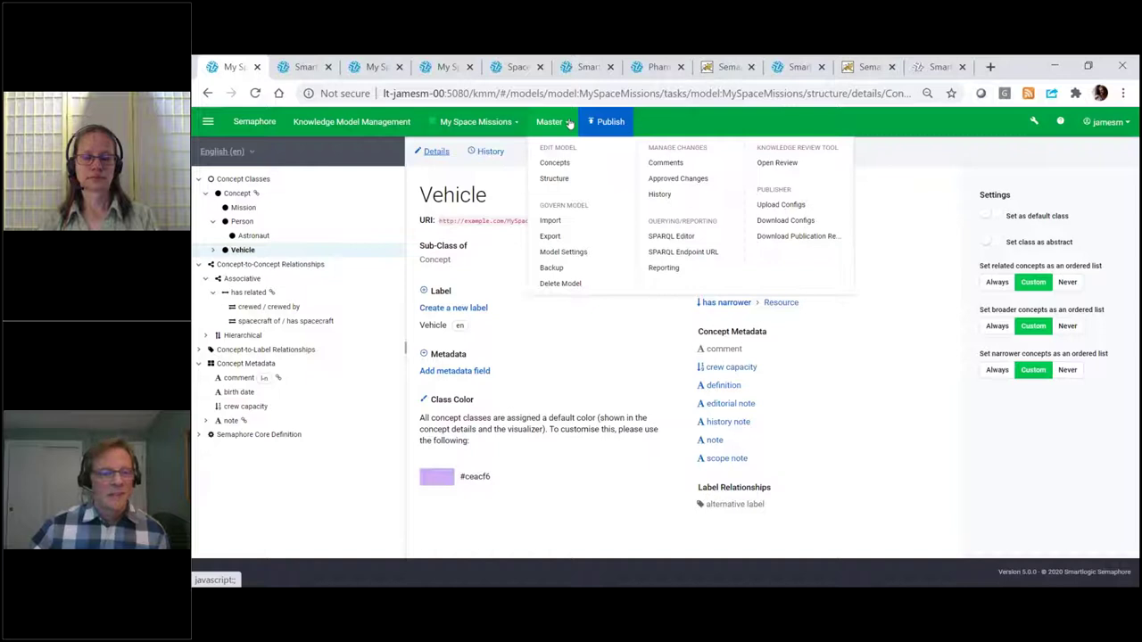
pyautogui.click(555, 162)
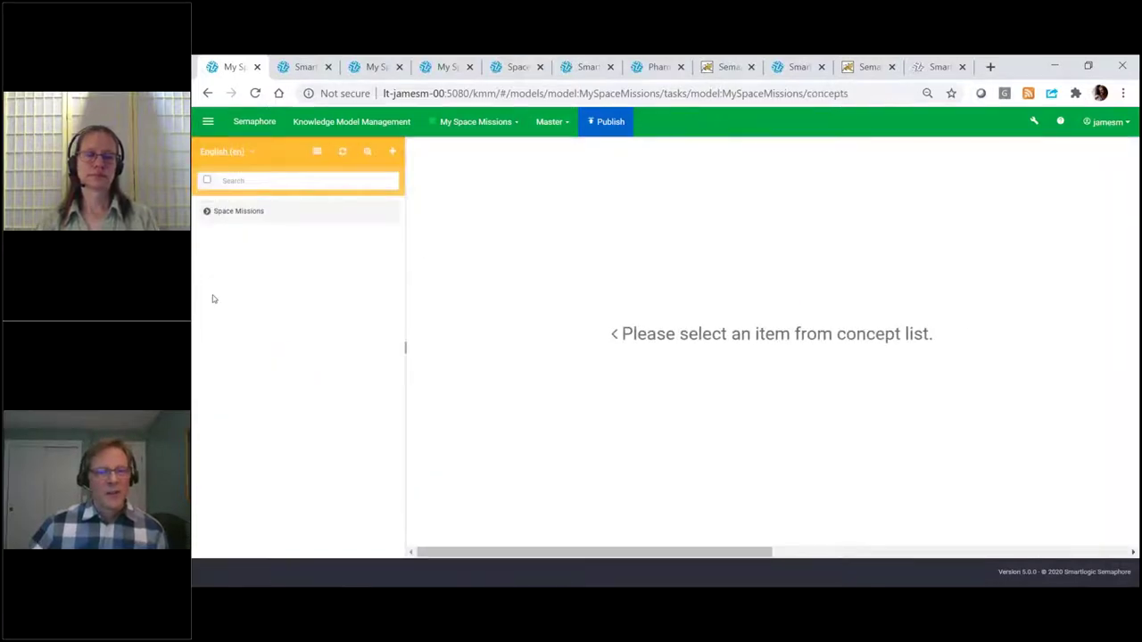
pyautogui.click(207, 211)
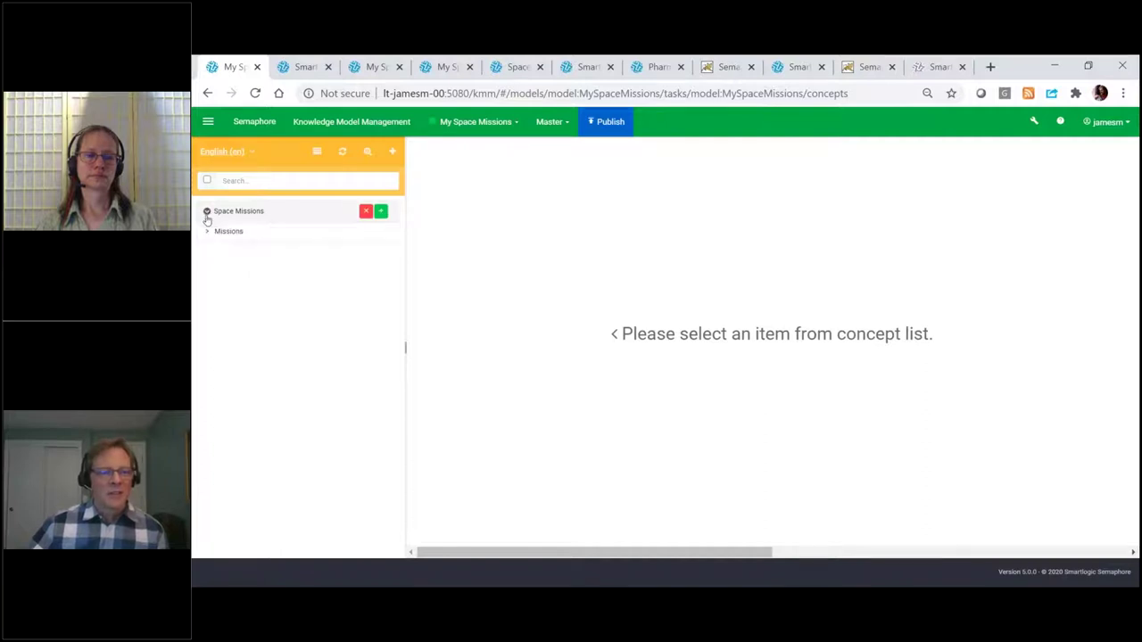
pyautogui.click(206, 231)
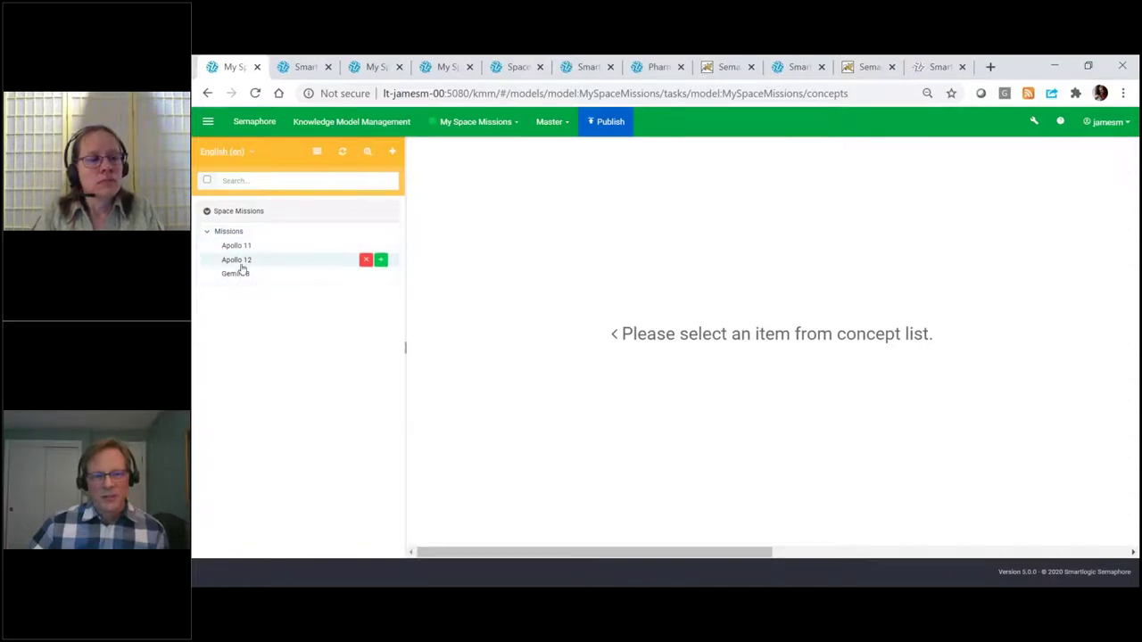
# Create a top concept named "Astronauts" under Space Missions, in English and without a class
pyautogui.click(381, 214)
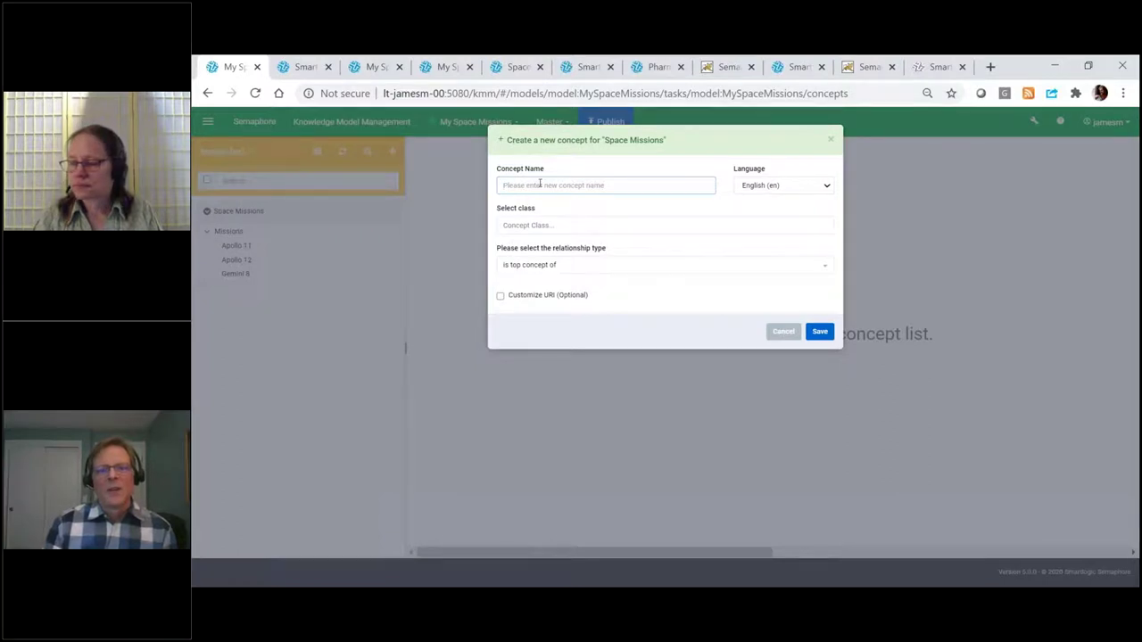
pyautogui.write('Astronauts')
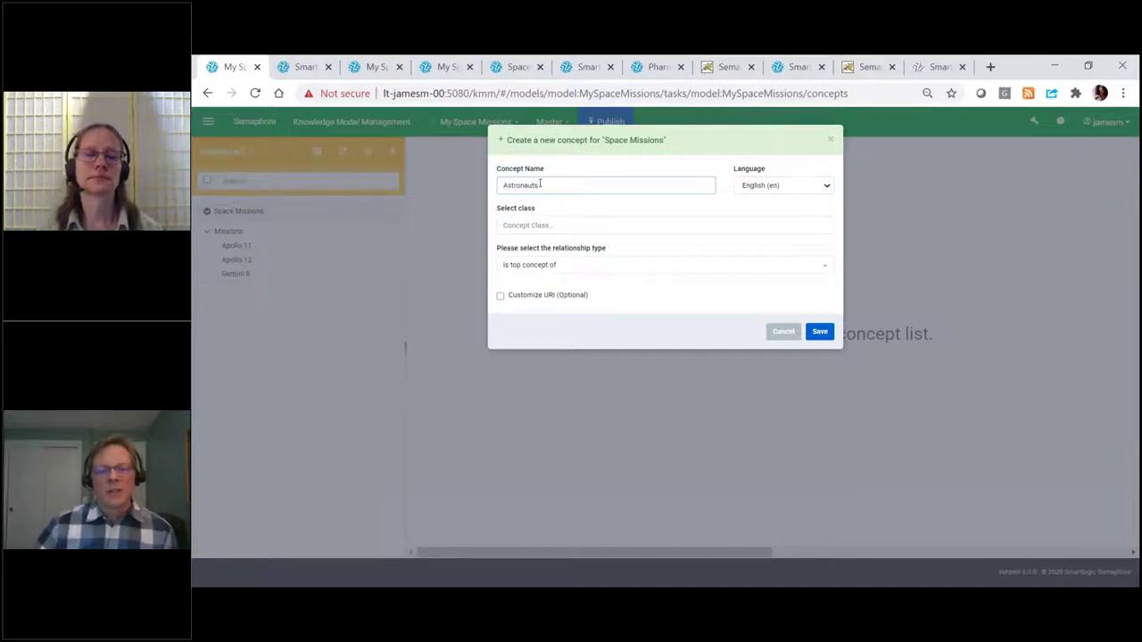
pyautogui.click(817, 332)
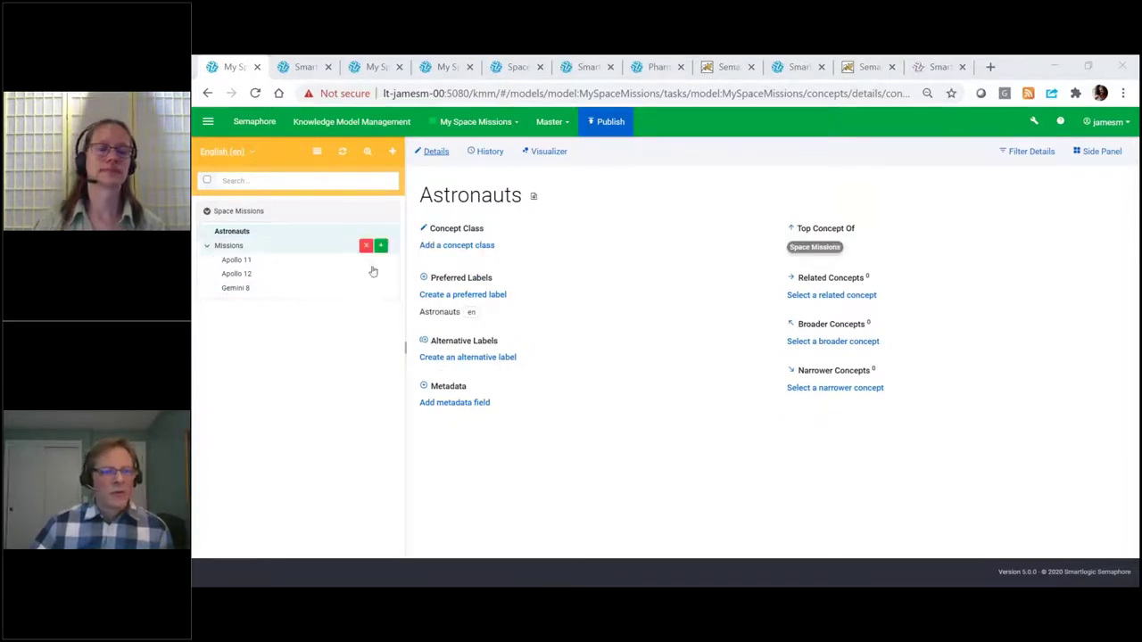
# Create the narrower concepts Buzz Aldrin, Michael Collins and Neil Armstrong together under Astronauts, assigning them the Astronaut class
pyautogui.rightClick(241, 234)
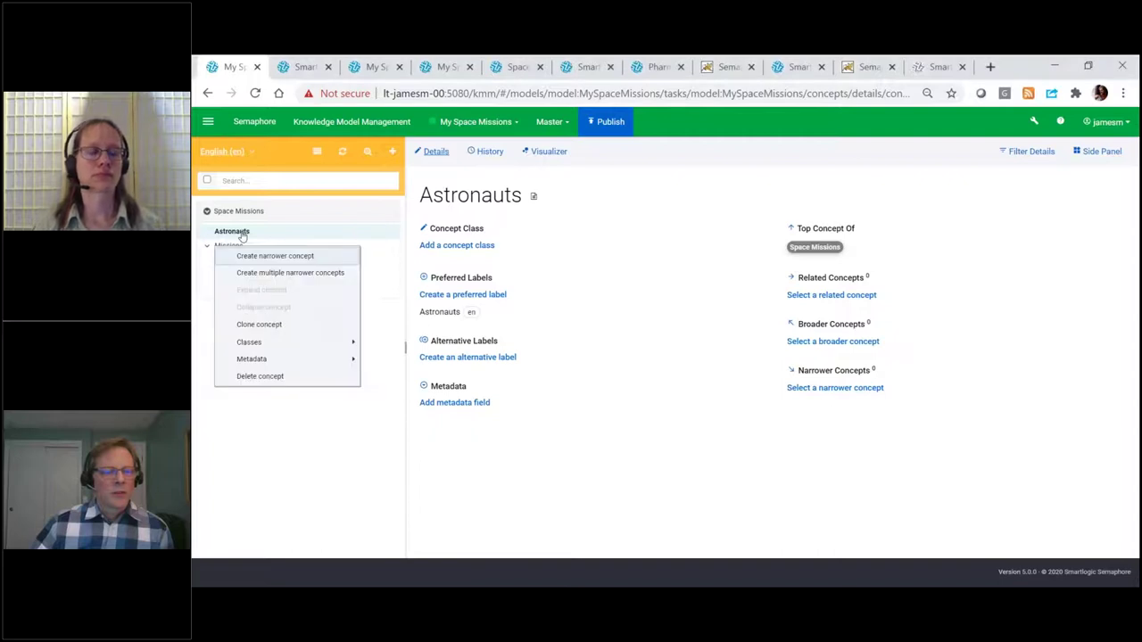
pyautogui.click(282, 275)
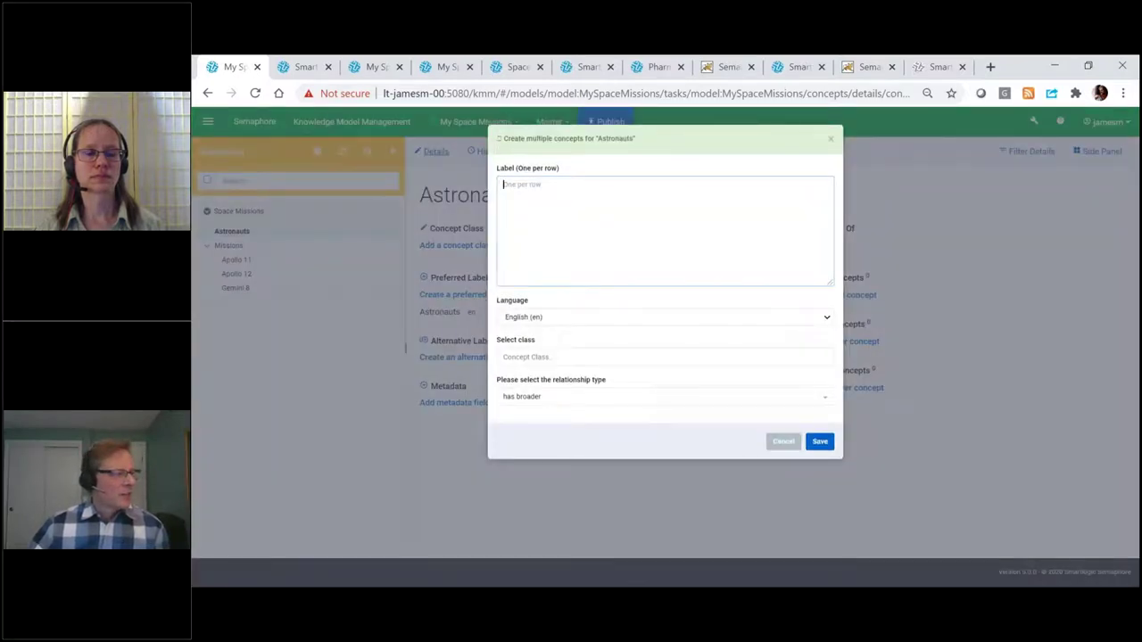
pyautogui.moveTo(548, 290); pyautogui.dragTo(596, 205)
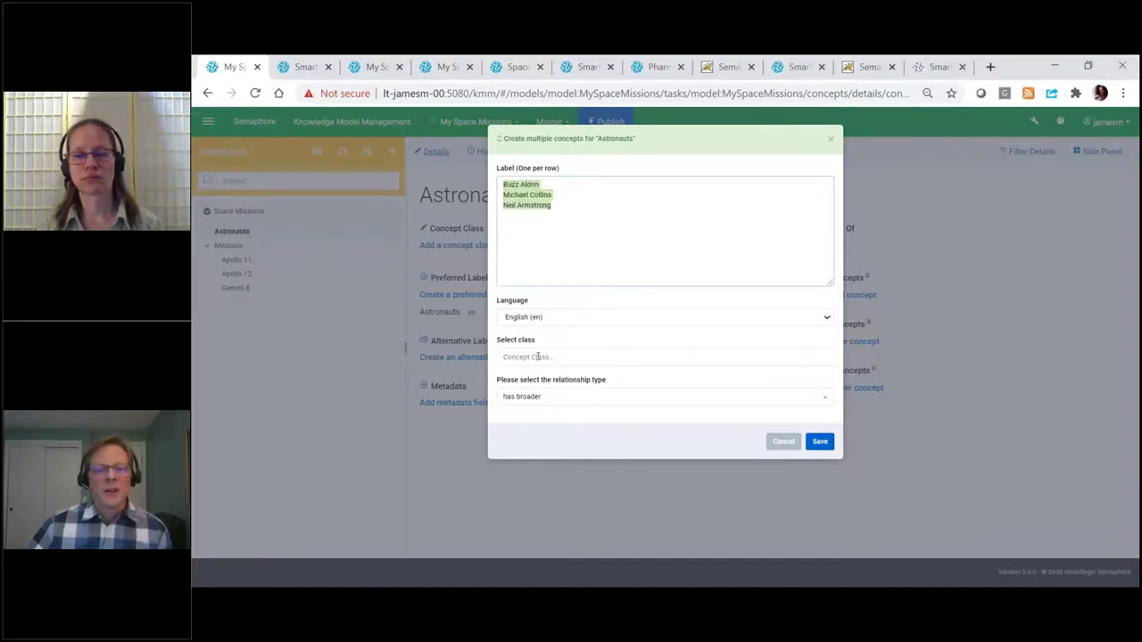
pyautogui.click(538, 356)
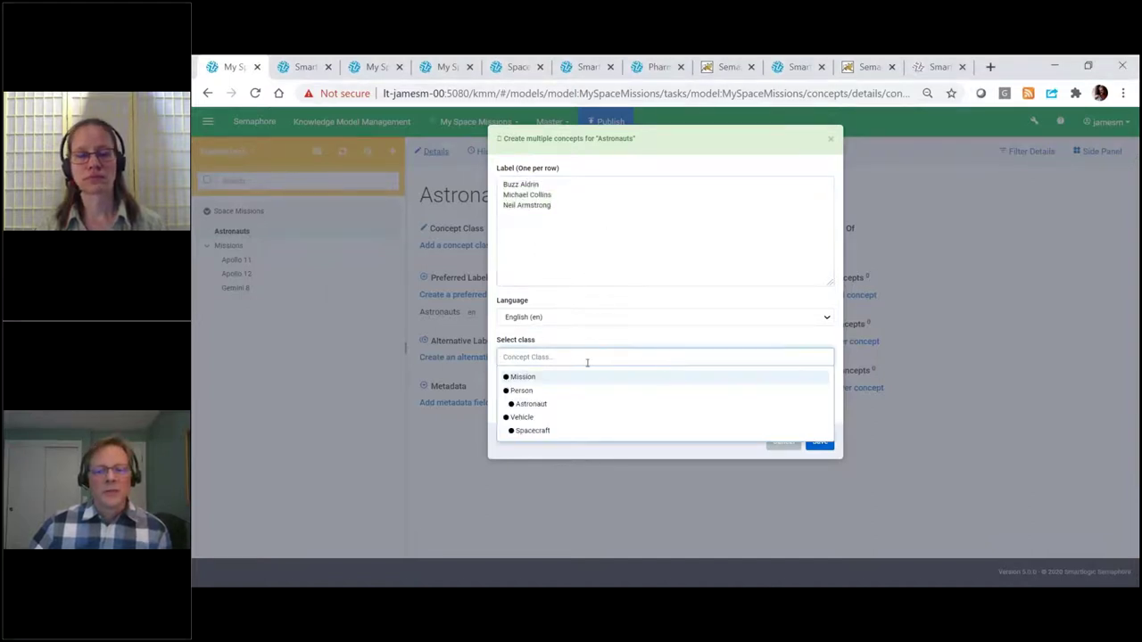
pyautogui.click(525, 406)
pyautogui.click(818, 457)
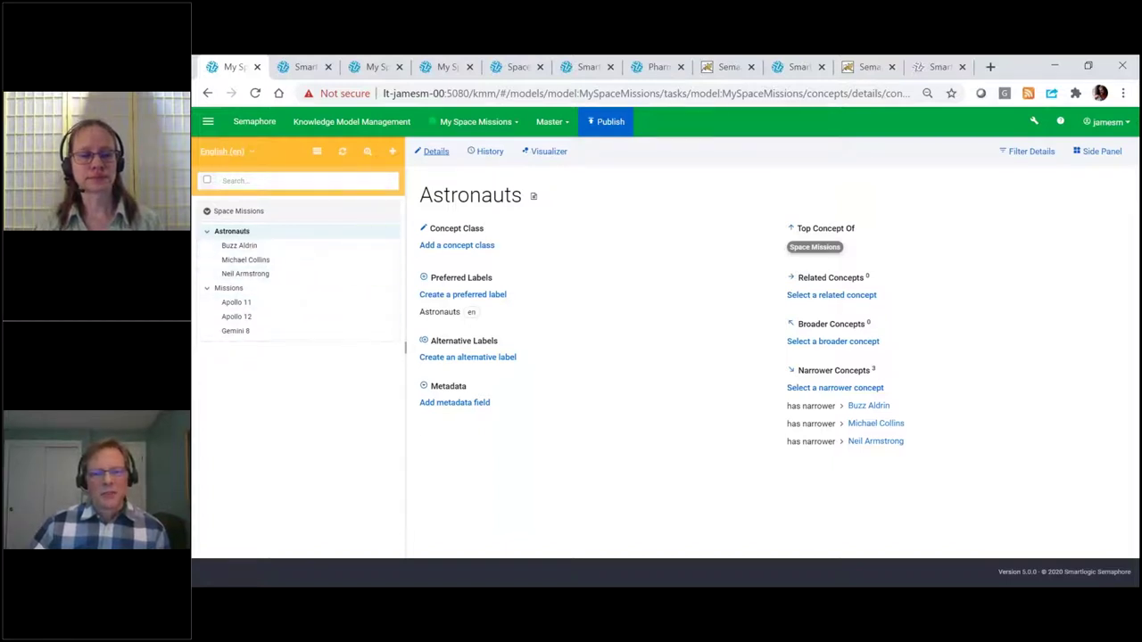
# Relate the Neil Armstrong concept to Apollo 11 through the crewed relationship
pyautogui.click(242, 274)
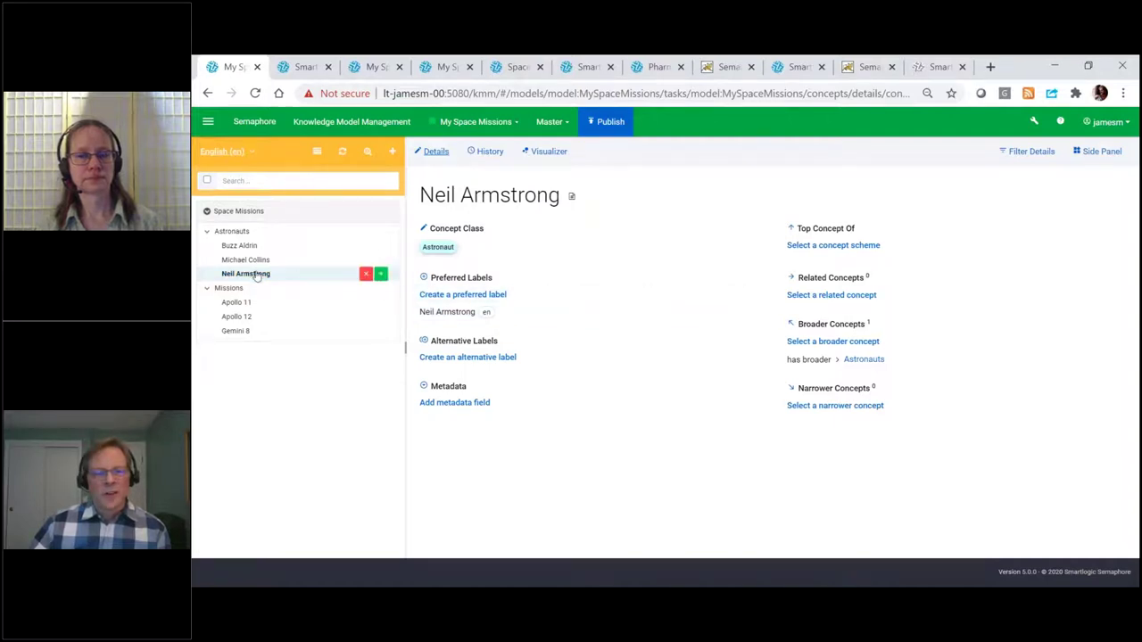
pyautogui.click(878, 295)
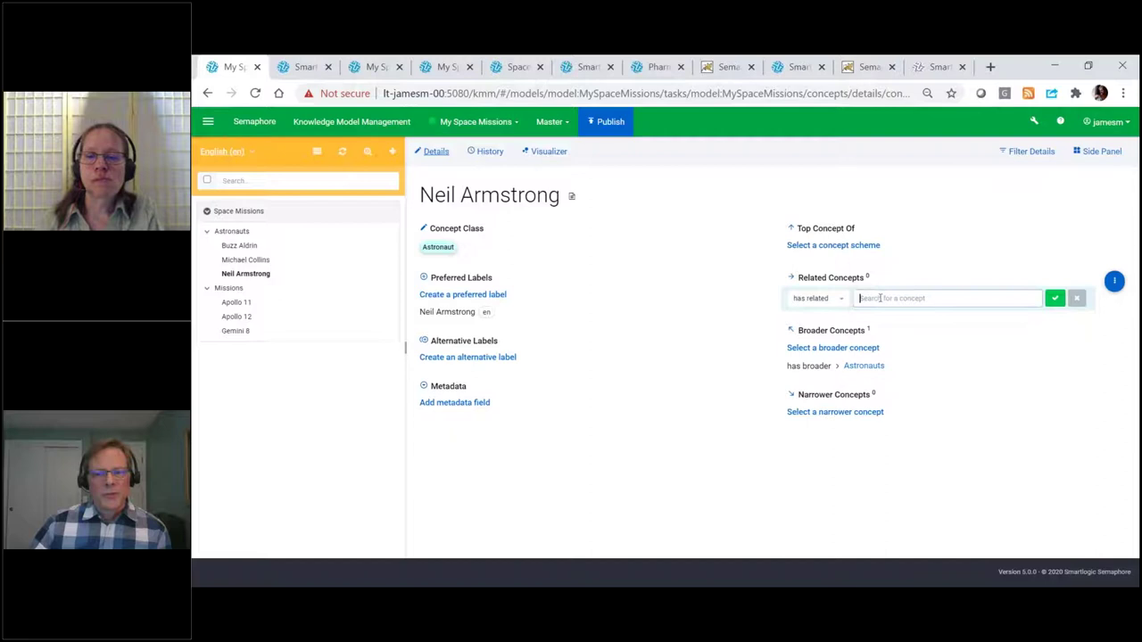
pyautogui.click(839, 301)
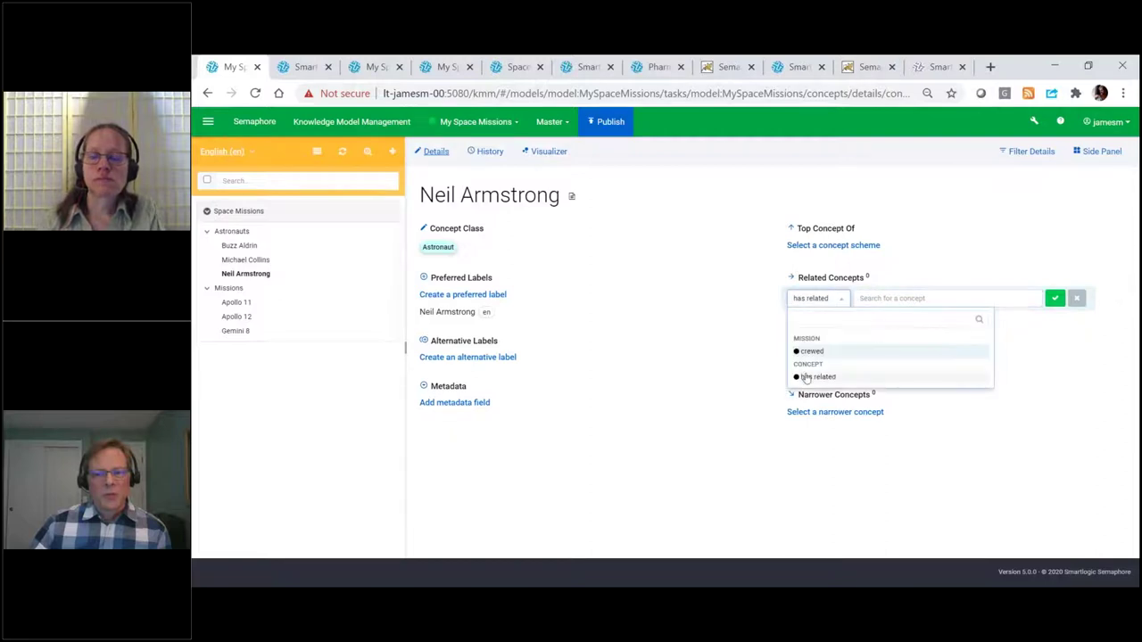
pyautogui.click(806, 352)
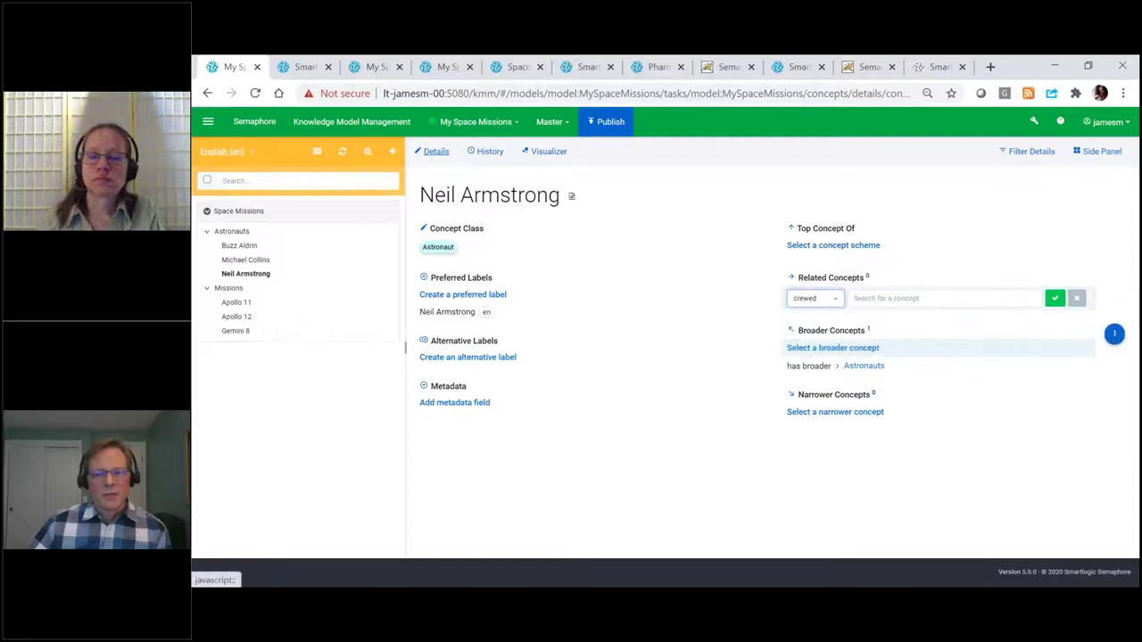
pyautogui.click(883, 299)
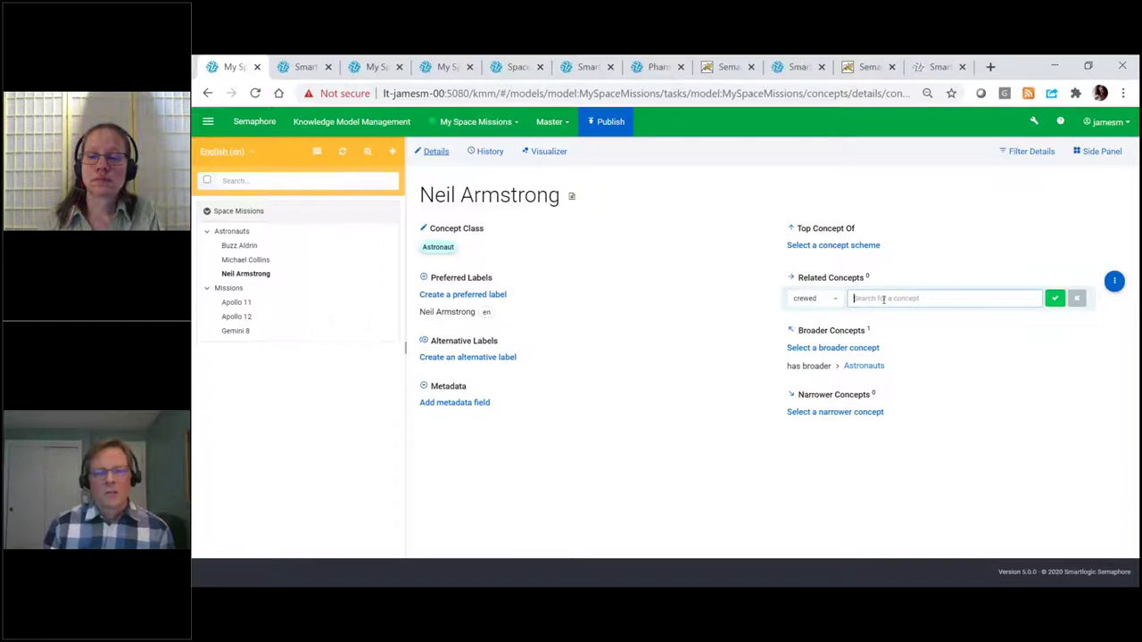
pyautogui.write('apo')
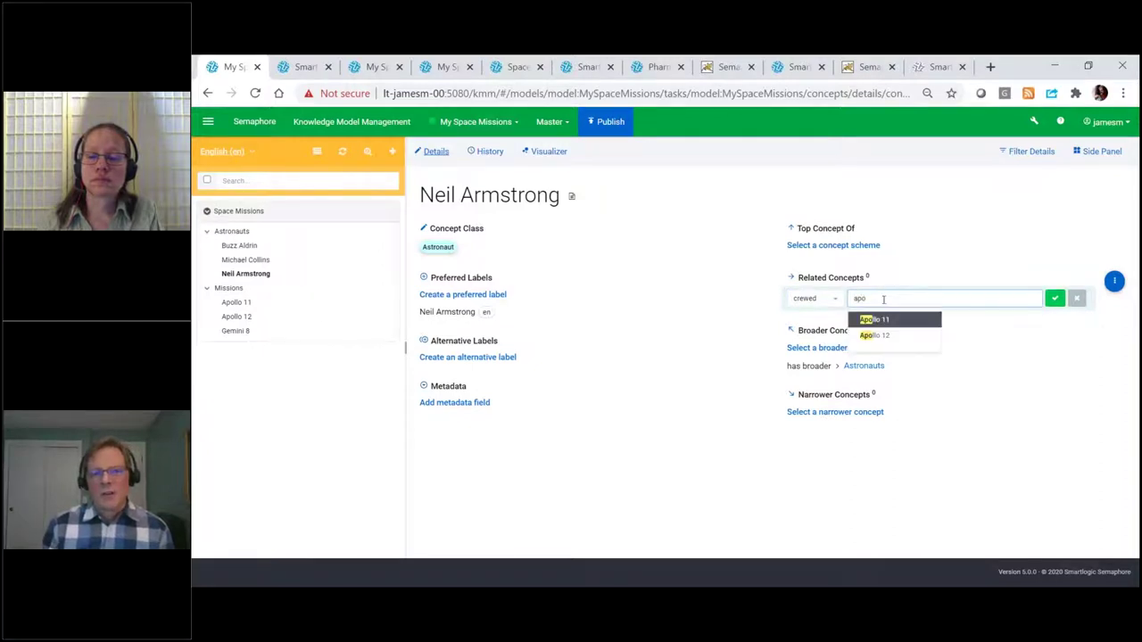
pyautogui.press('BackSpace')
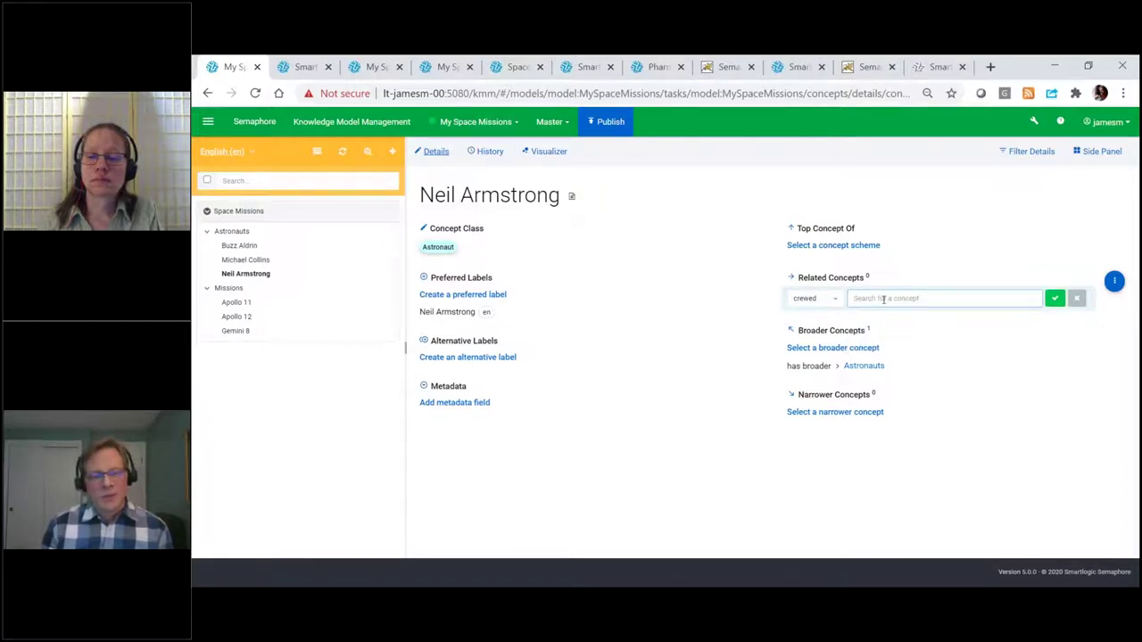
pyautogui.write('buz')
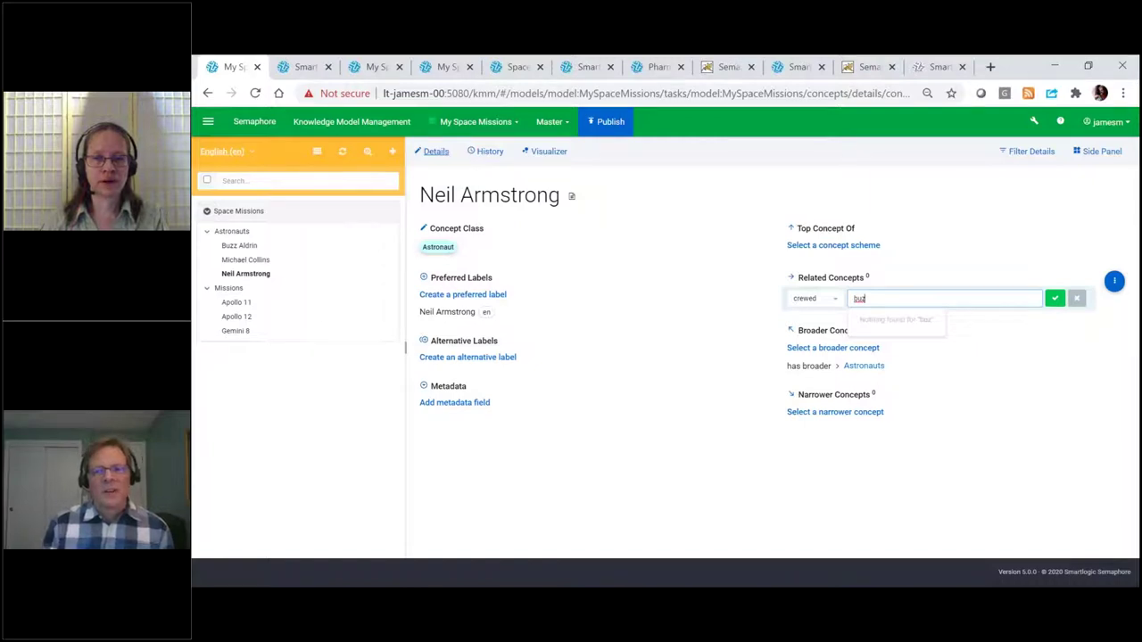
pyautogui.press('BackSpace')
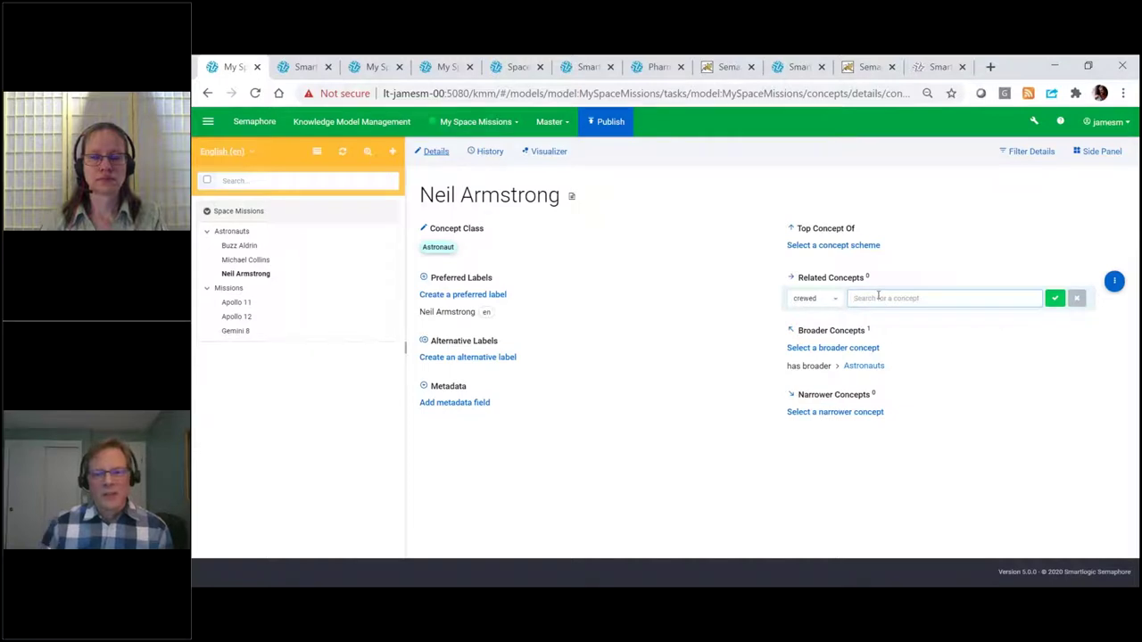
pyautogui.write('apo')
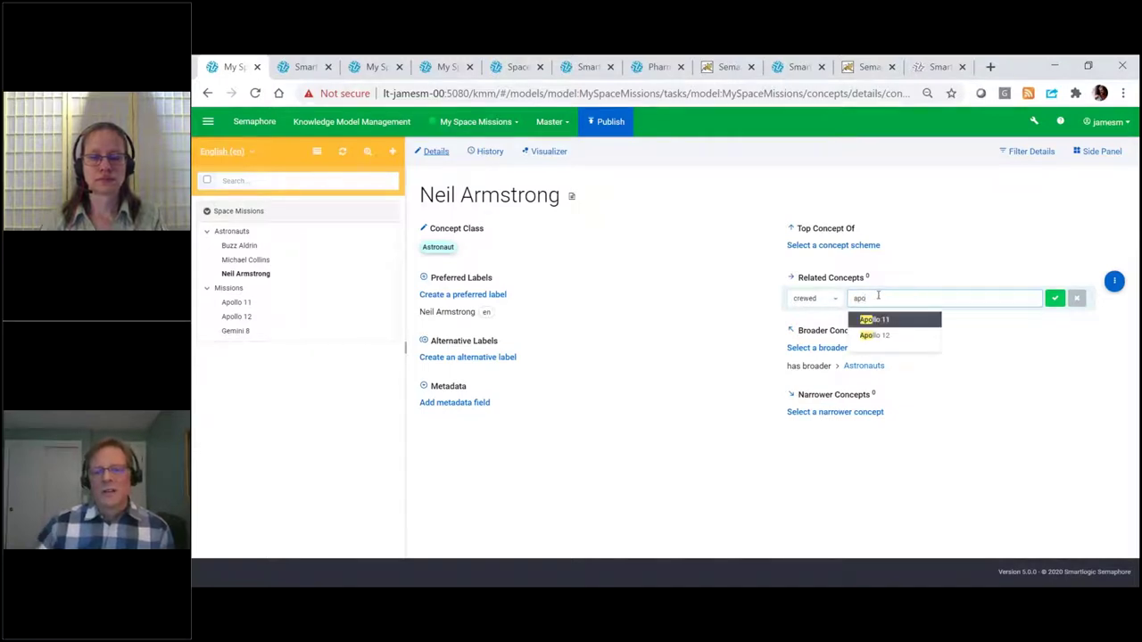
pyautogui.click(875, 320)
pyautogui.click(1054, 297)
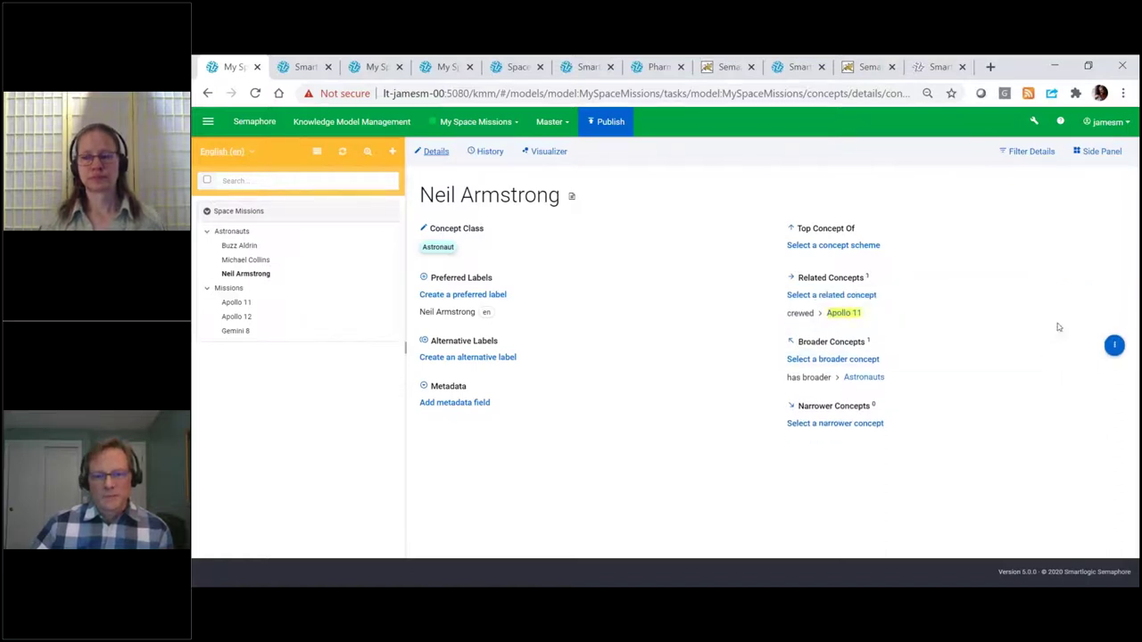
# Open the related Apollo 11 concept and switch to the Buzz Aldrin concept under Astronauts
pyautogui.click(840, 313)
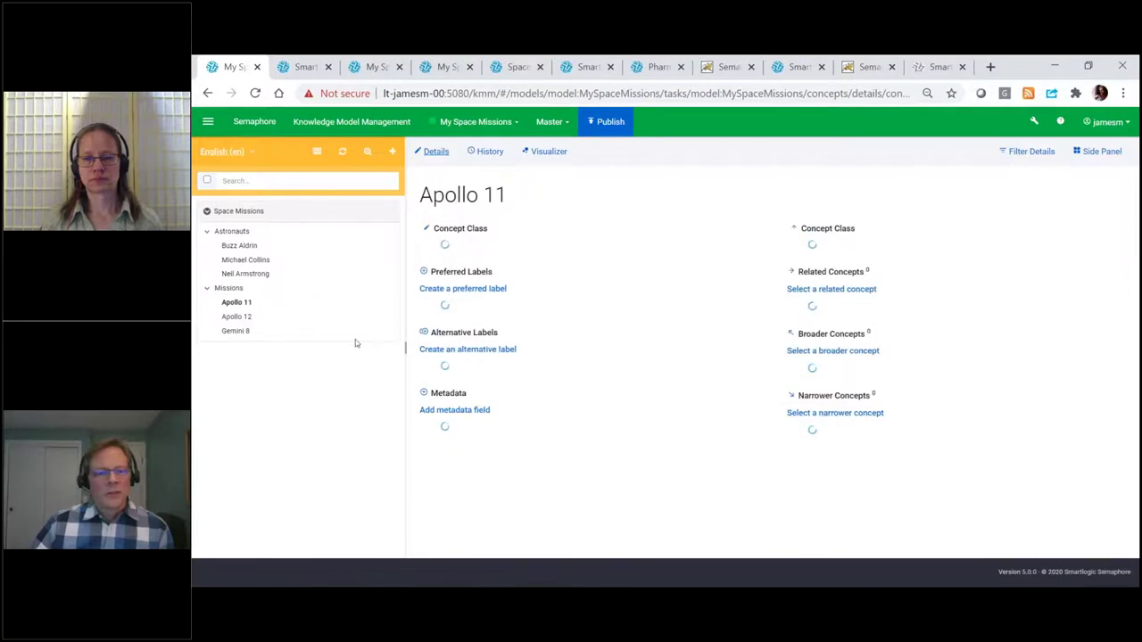
pyautogui.click(238, 246)
pyautogui.moveTo(712, 318); pyautogui.dragTo(902, 307)
pyautogui.click(835, 300)
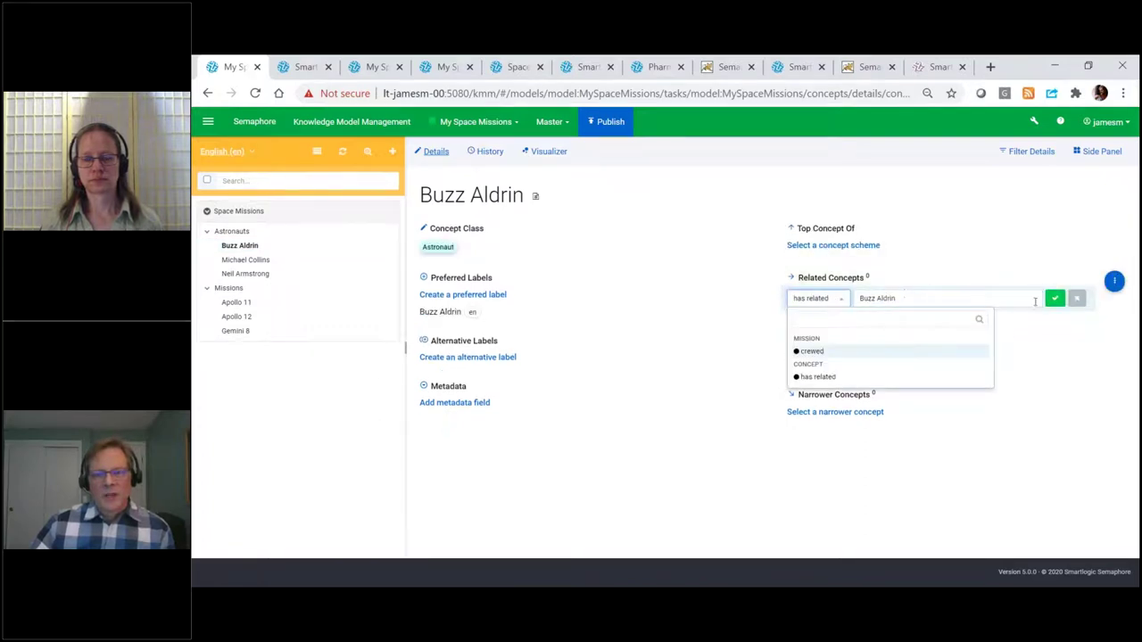
pyautogui.click(1077, 298)
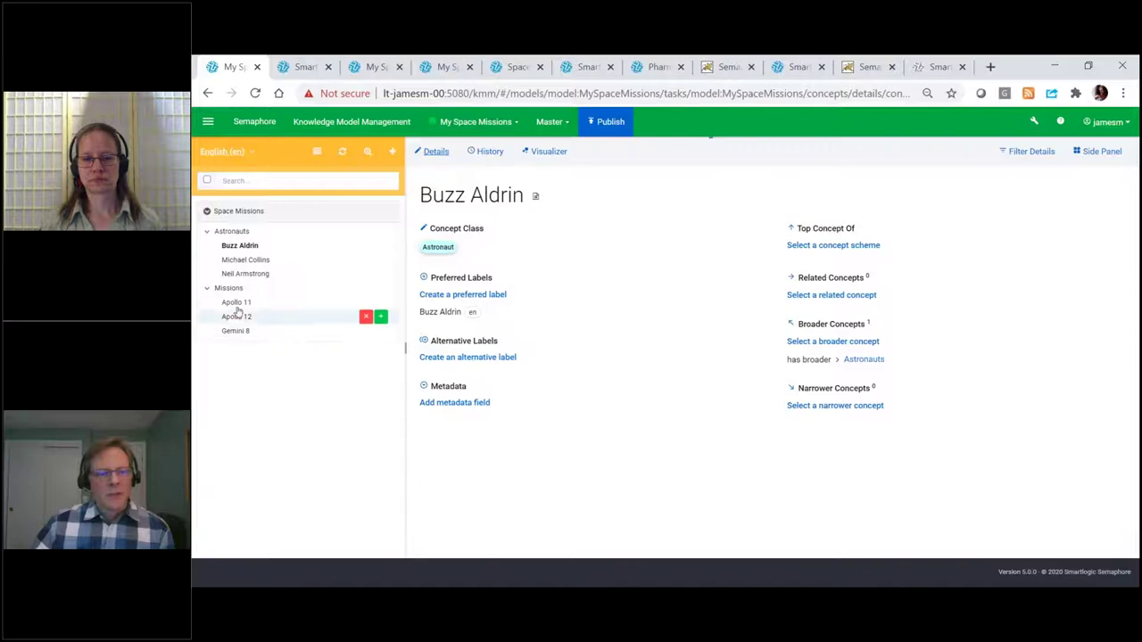
# Relate the Buzz Aldrin concept to Apollo 11 through the crewed relationship
pyautogui.moveTo(241, 305); pyautogui.dragTo(892, 294)
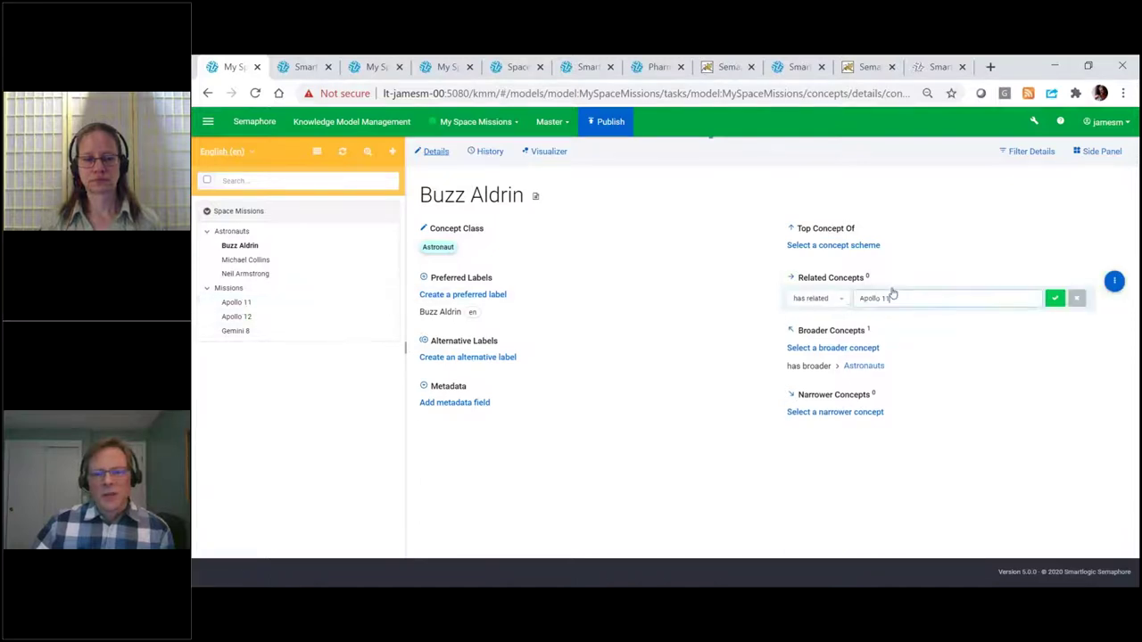
pyautogui.click(834, 300)
pyautogui.click(812, 351)
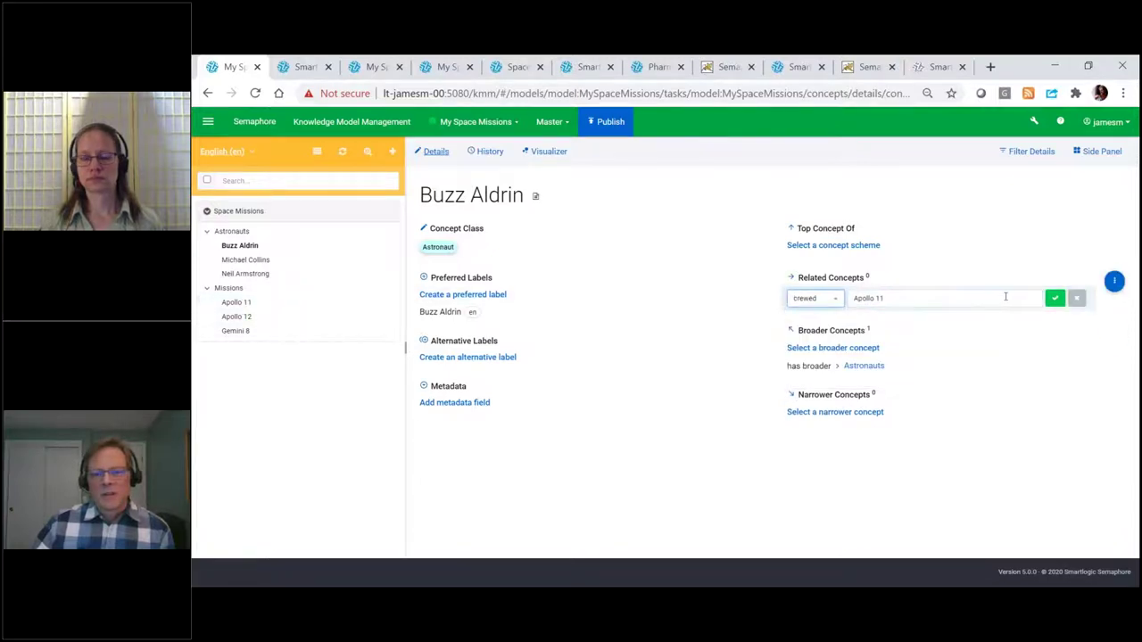
pyautogui.click(1054, 298)
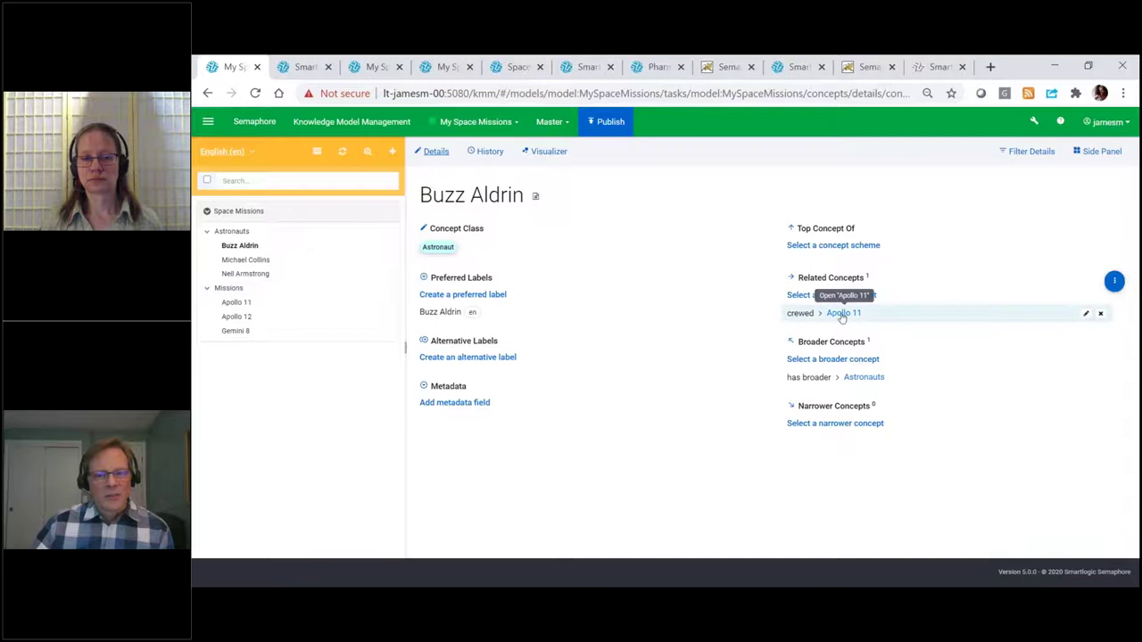
# Add the birth date metadata field to the Neil Armstrong concept
pyautogui.click(252, 277)
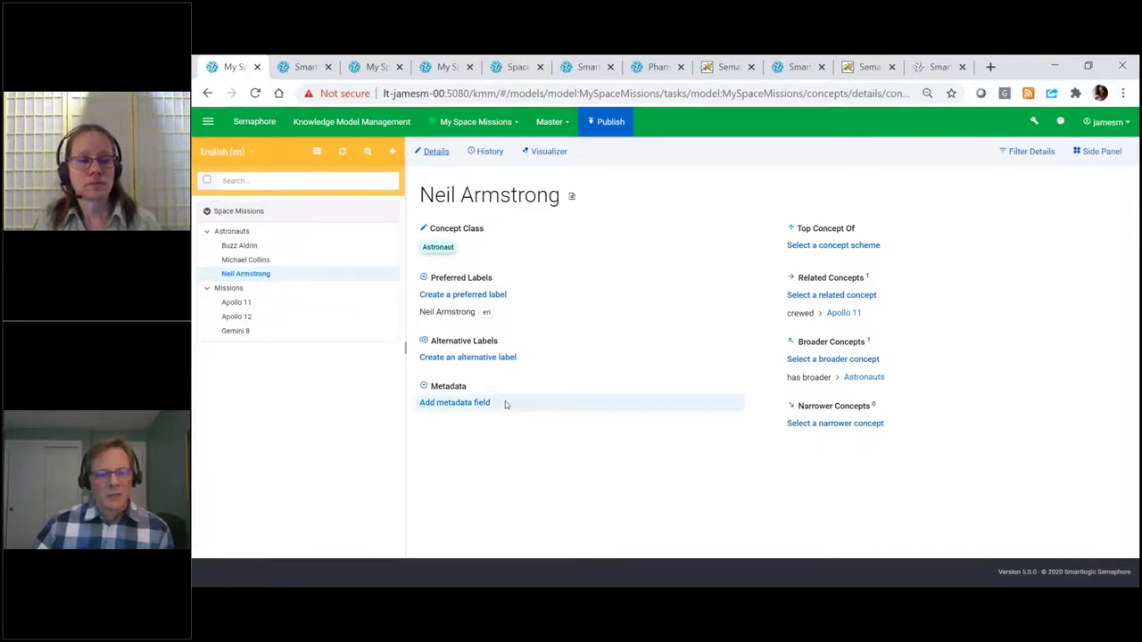
pyautogui.click(478, 404)
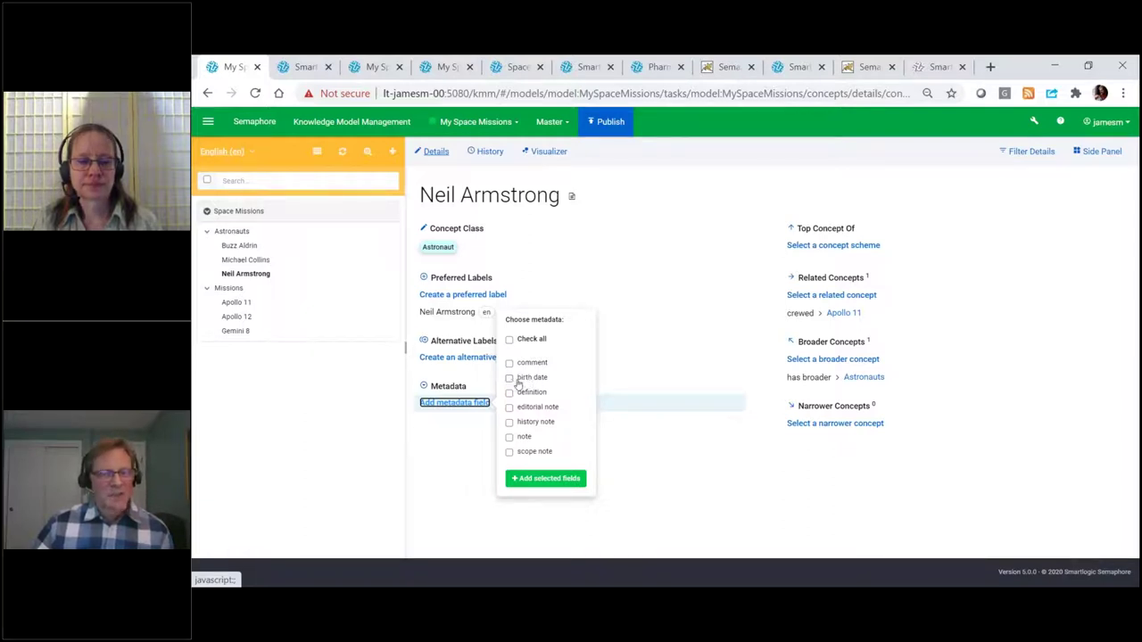
pyautogui.click(516, 380)
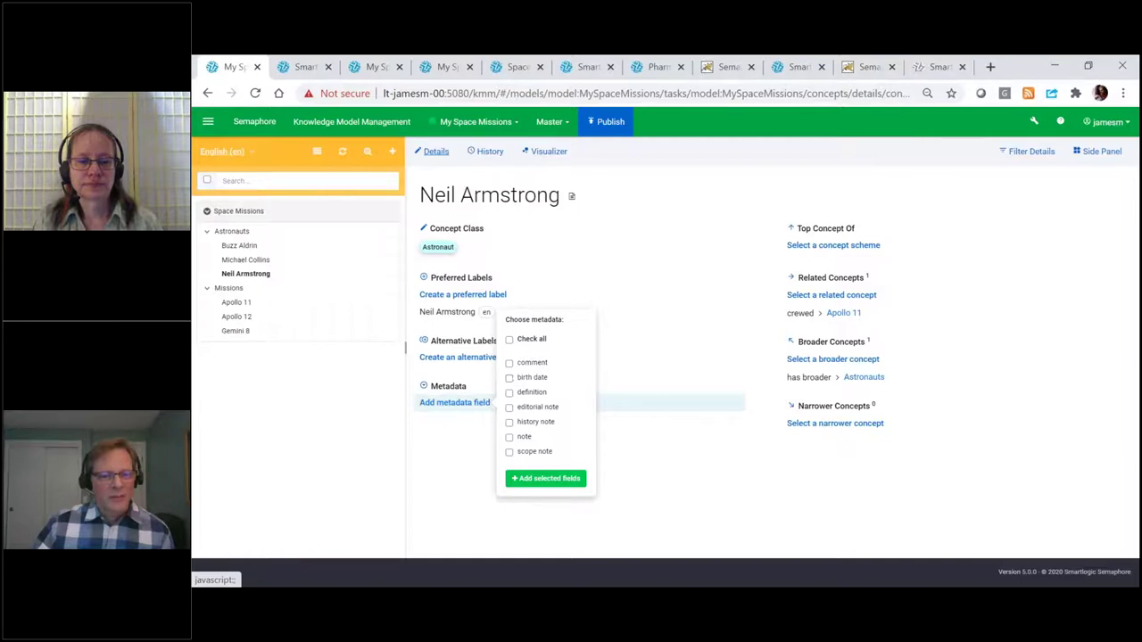
pyautogui.click(557, 480)
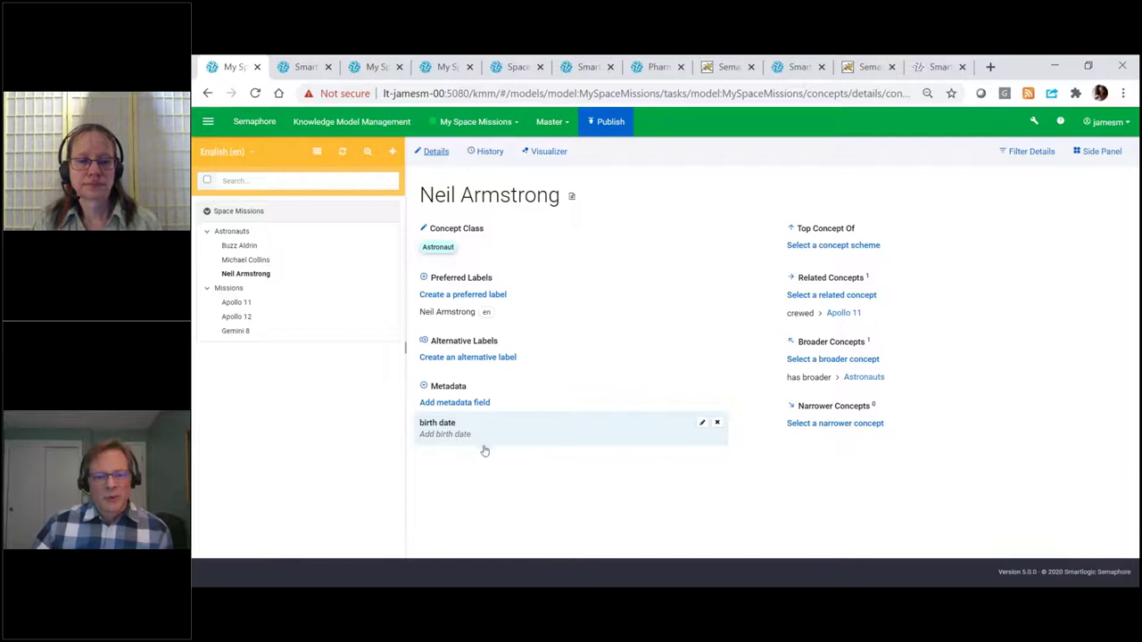
# Look up Neil Armstrong in the built-in Wikipedia tool, copy the birth date into the English birth date field and save it
pyautogui.click(1103, 151)
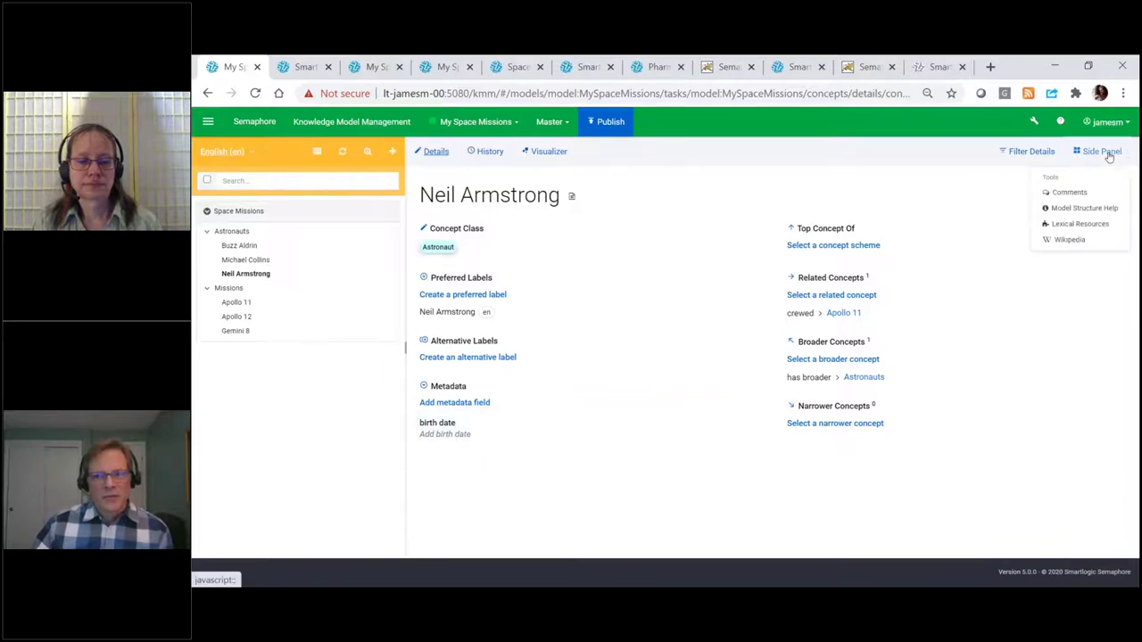
pyautogui.click(1063, 240)
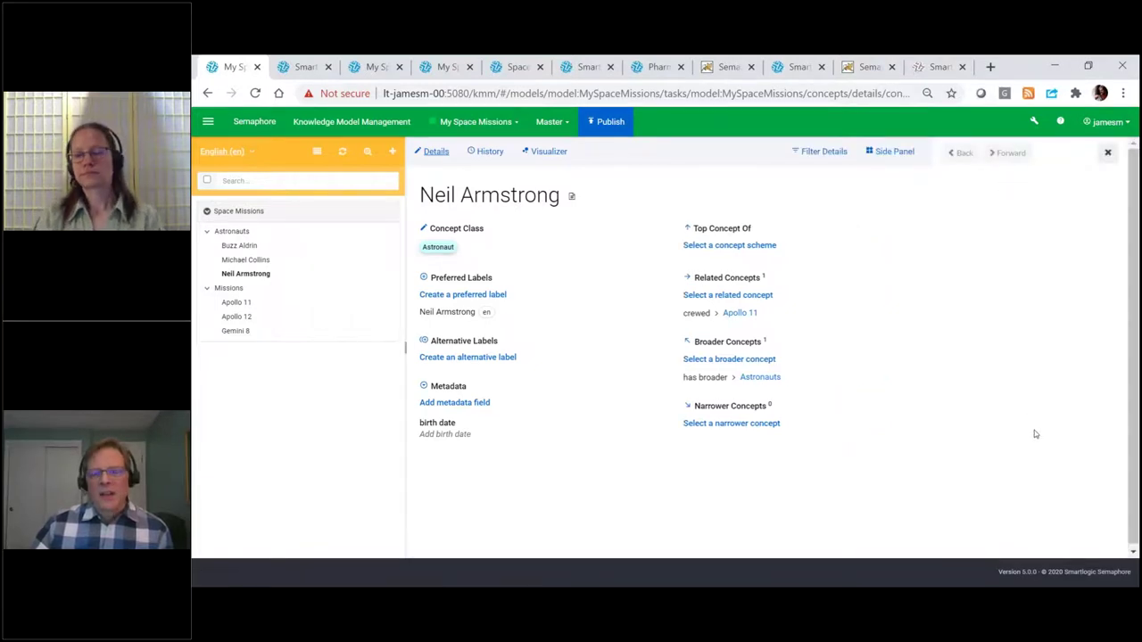
pyautogui.click(491, 447)
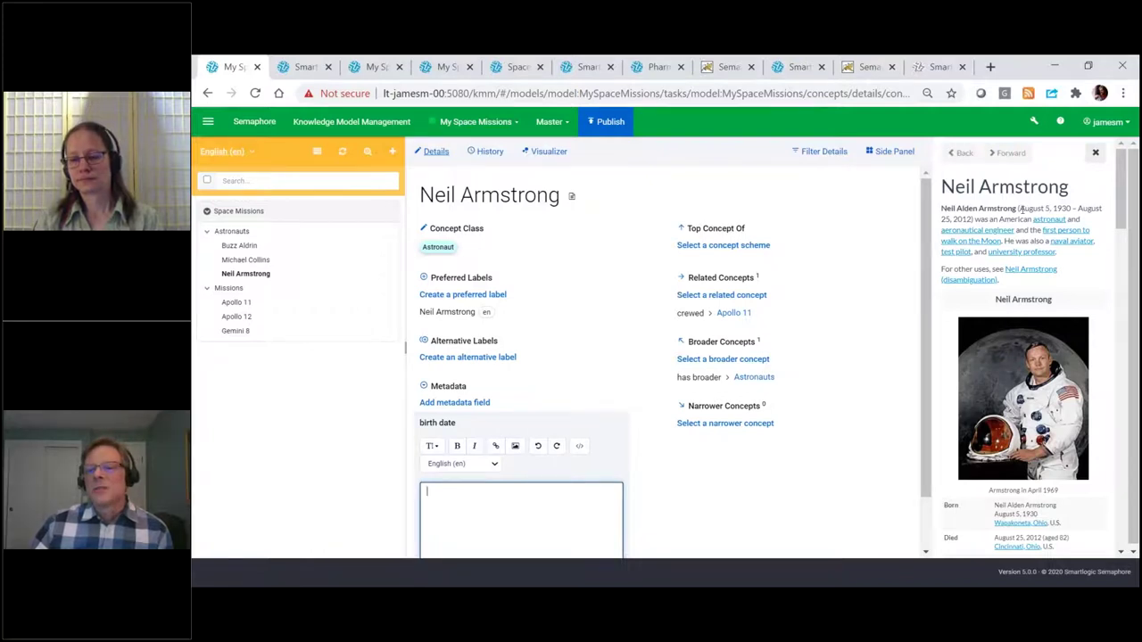
pyautogui.moveTo(1020, 207); pyautogui.dragTo(513, 509)
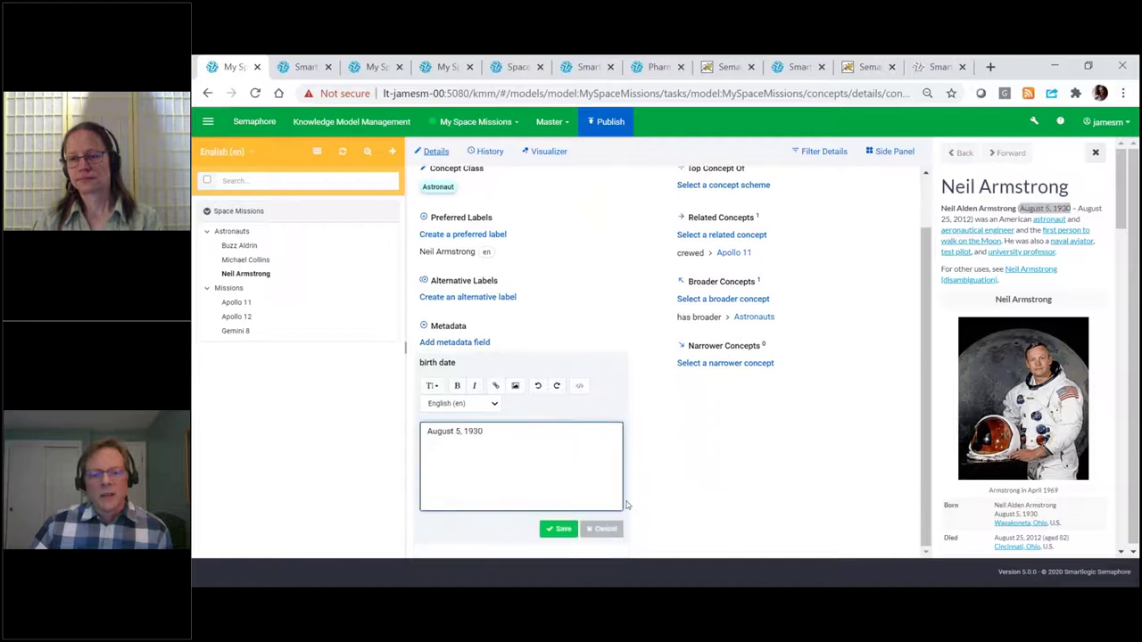
pyautogui.click(557, 529)
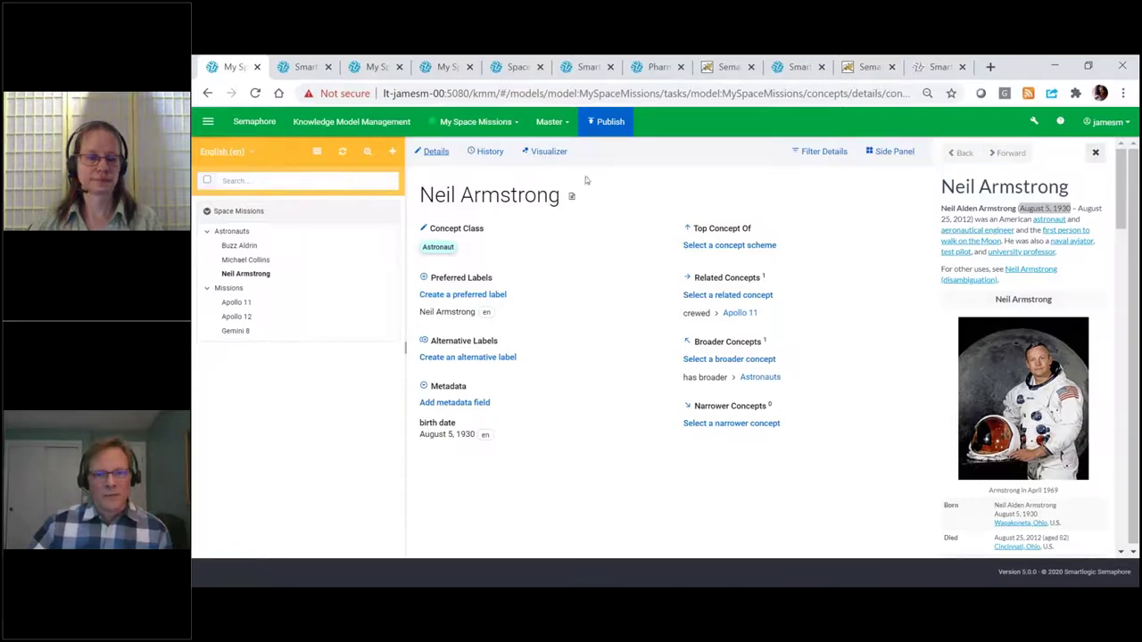
# Switch to the already open Space Missions 2 model and reload its concept list
pyautogui.click(375, 67)
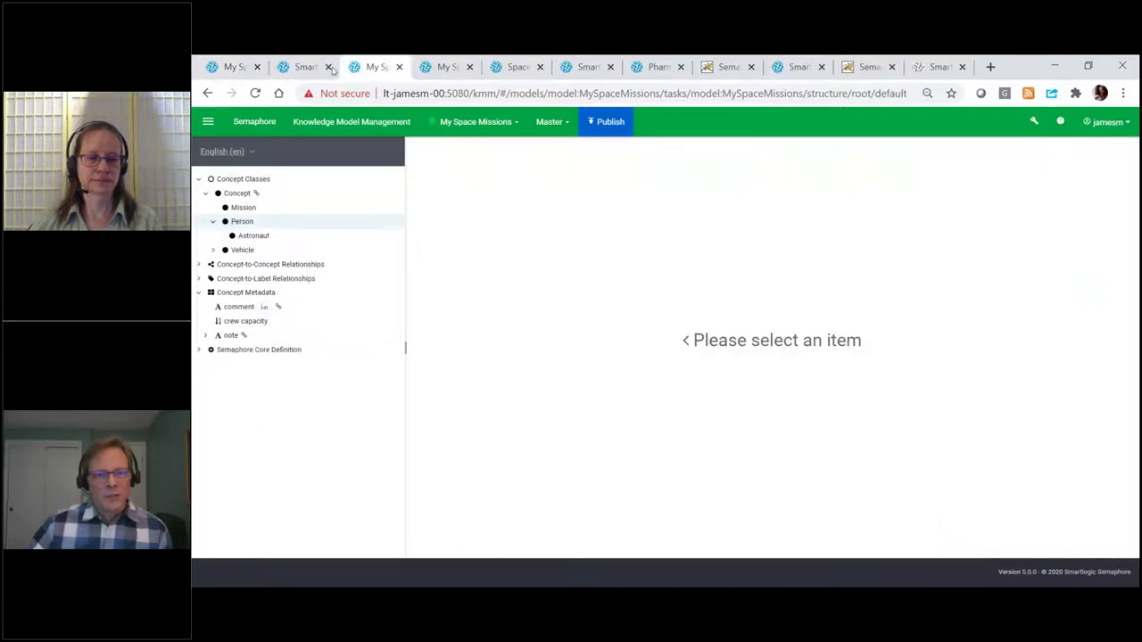
pyautogui.click(303, 67)
pyautogui.click(447, 67)
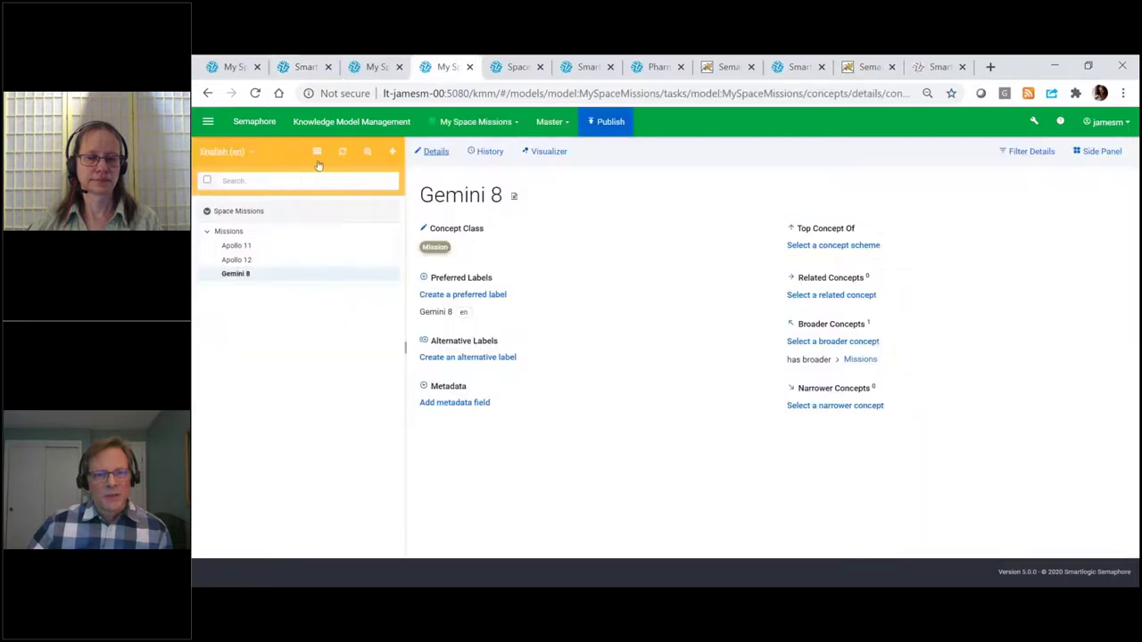
pyautogui.click(514, 68)
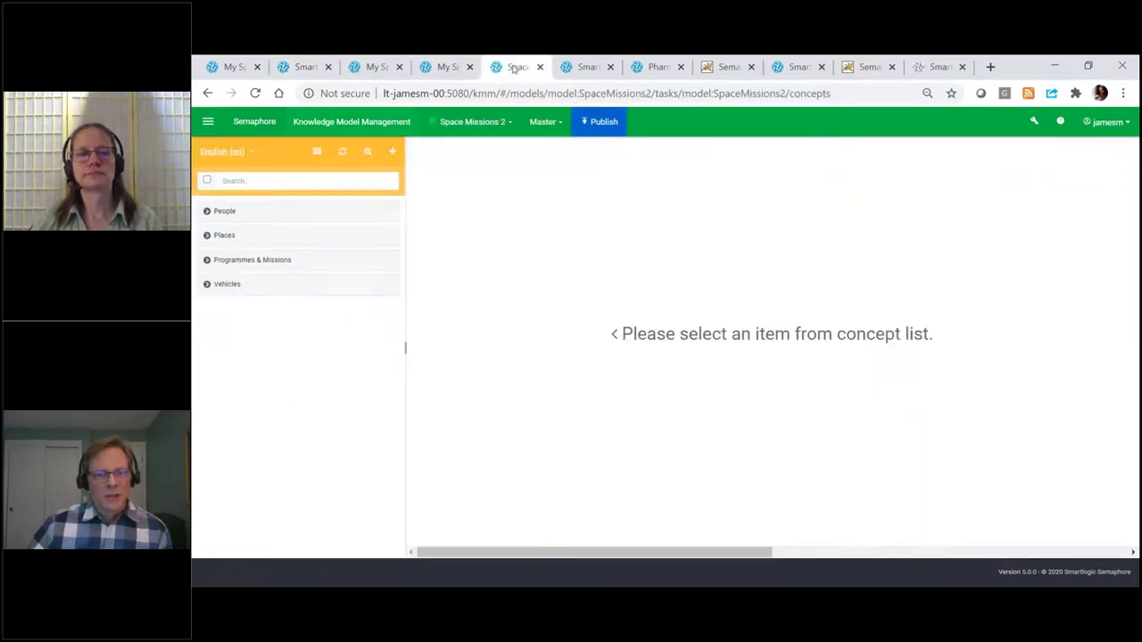
pyautogui.click(255, 93)
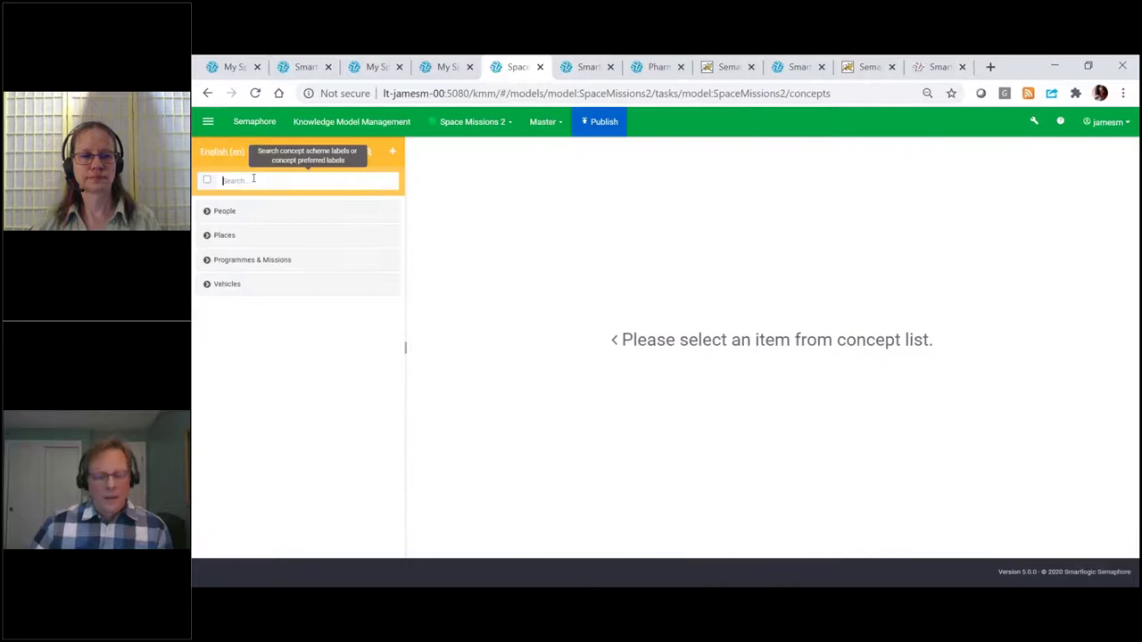
# Search the Space Missions 2 concepts for "apollo 1", open Apollo 11 and examine its labels, identifiers and related concepts
pyautogui.click(253, 178)
pyautogui.write('apollo 1')
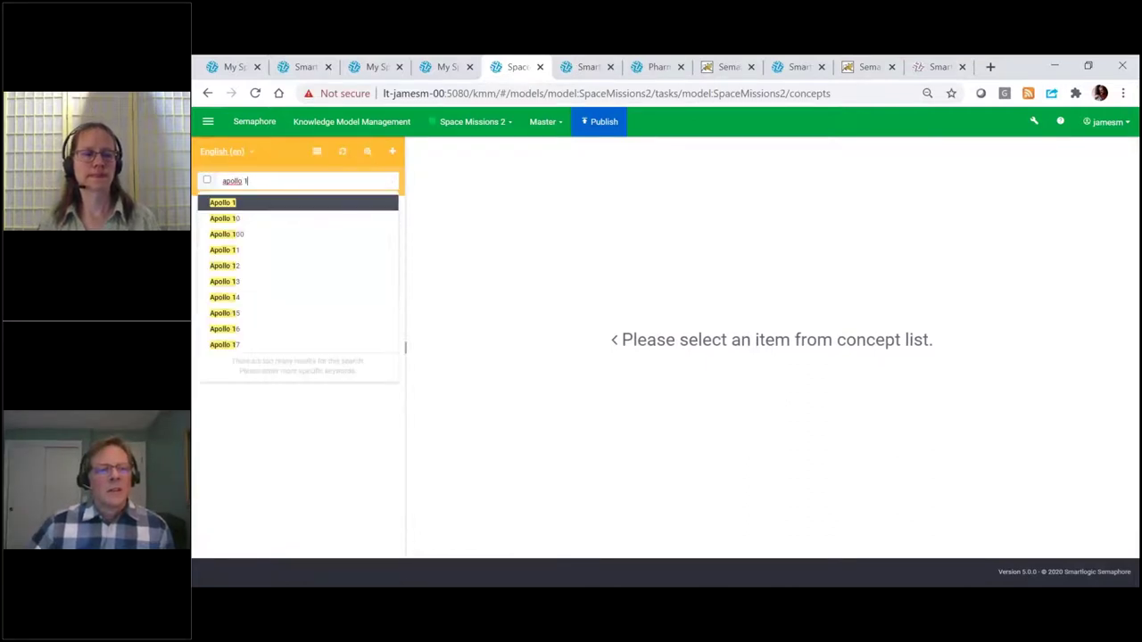
pyautogui.click(257, 252)
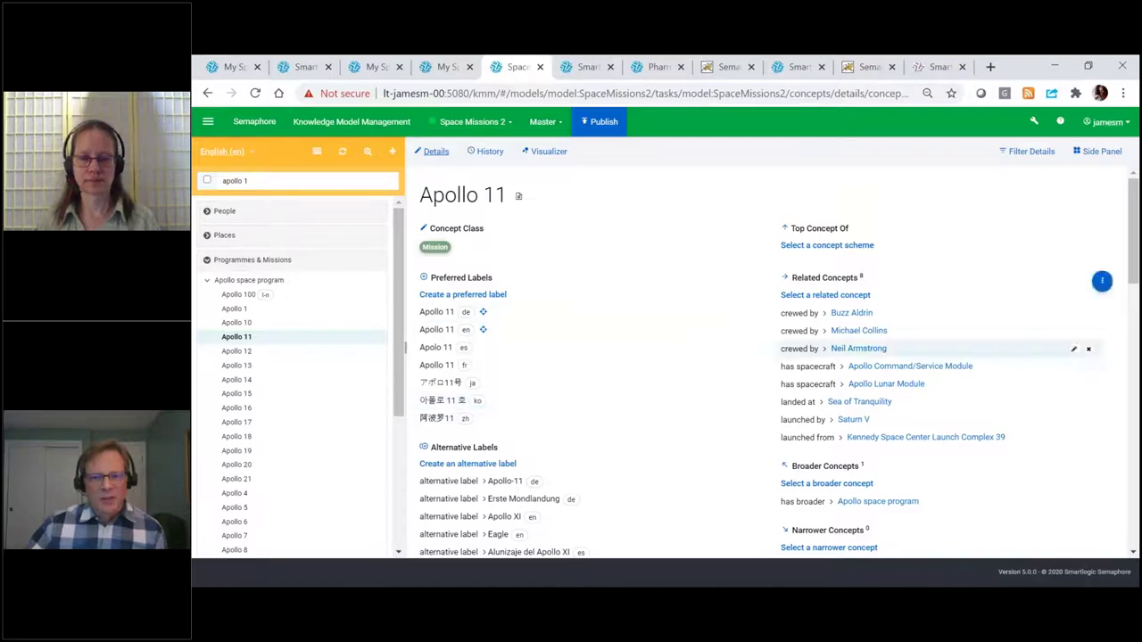
pyautogui.scroll(-4, 698, 428)
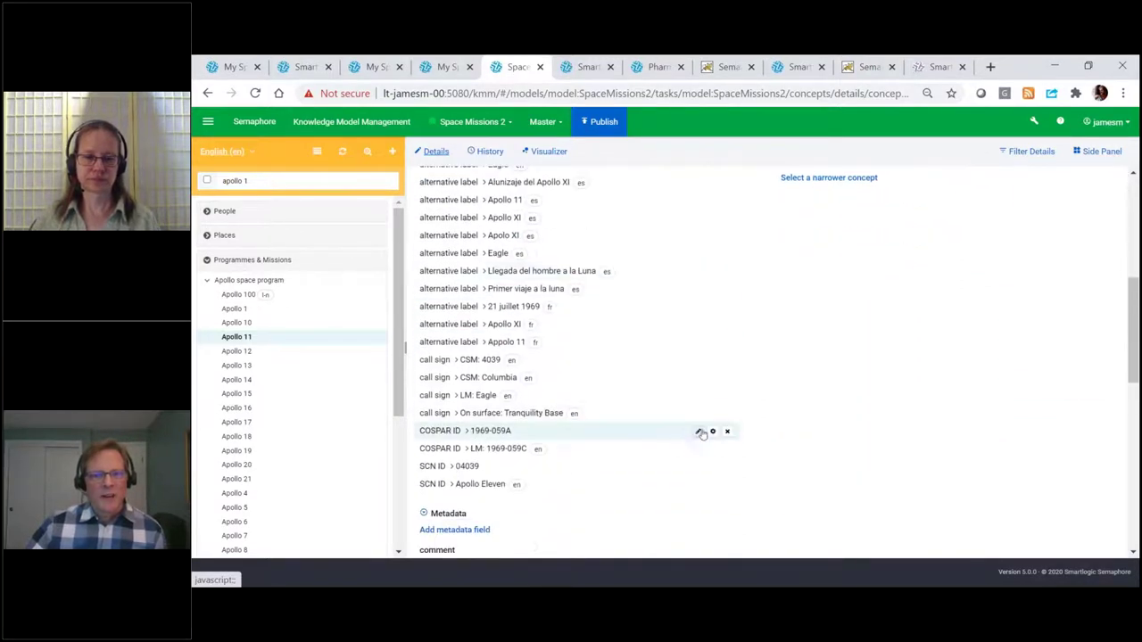
pyautogui.scroll(3, 652, 458)
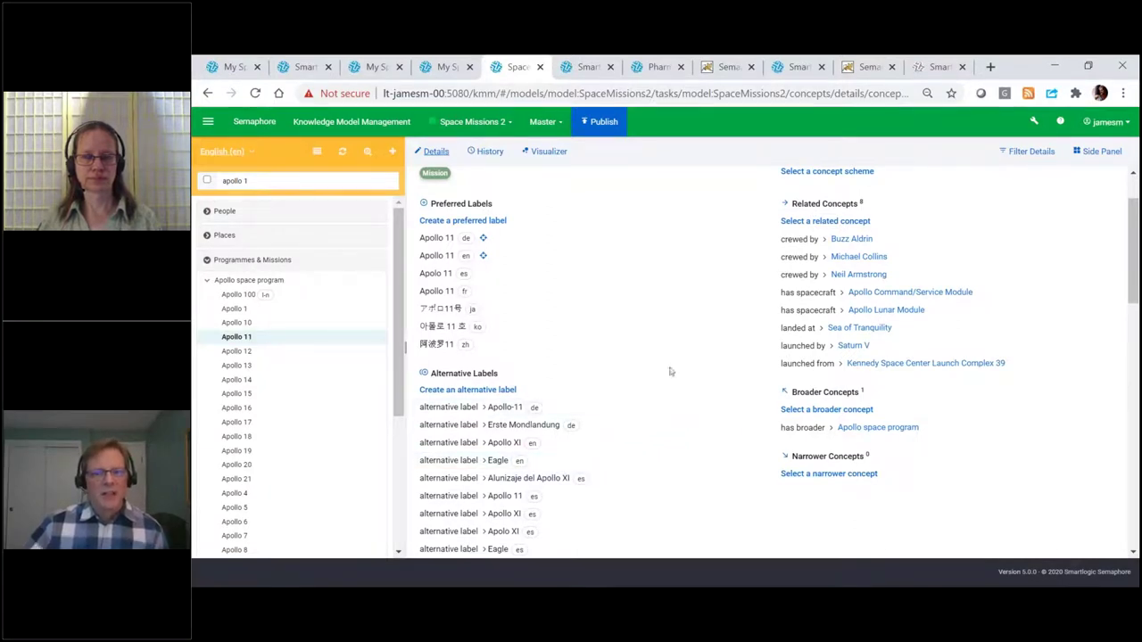
pyautogui.scroll(-2, 680, 457)
pyautogui.scroll(3, 553, 437)
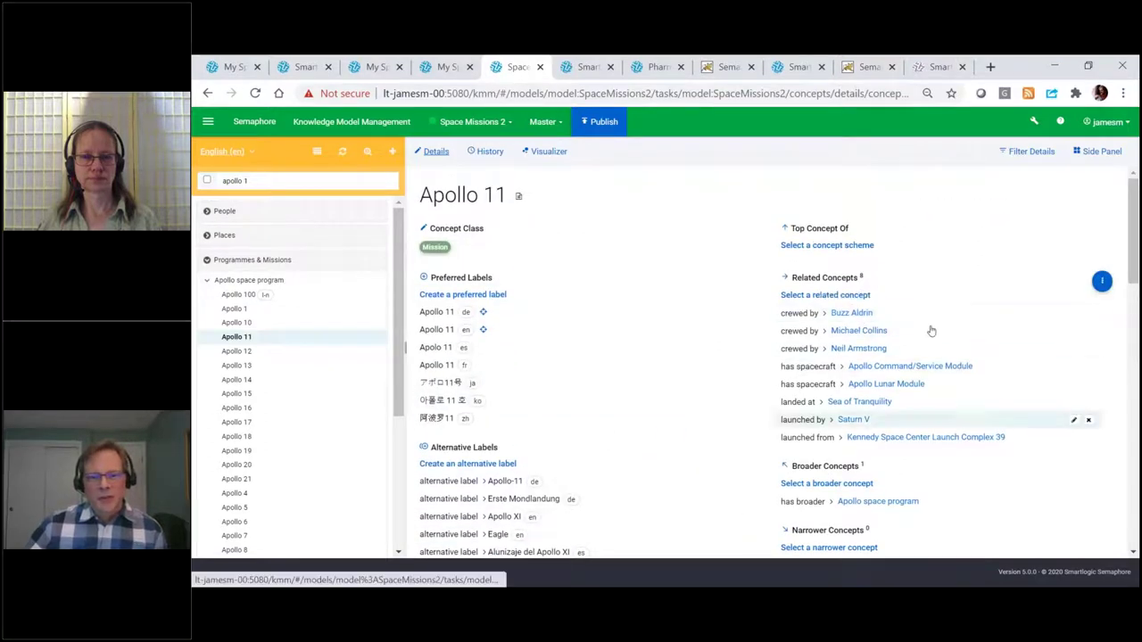
# Review the remaining labels, identifiers and metadata of Apollo 11 and display the concept's relationship graph in the Visualizer
pyautogui.scroll(-2, 683, 472)
pyautogui.scroll(-2, 684, 477)
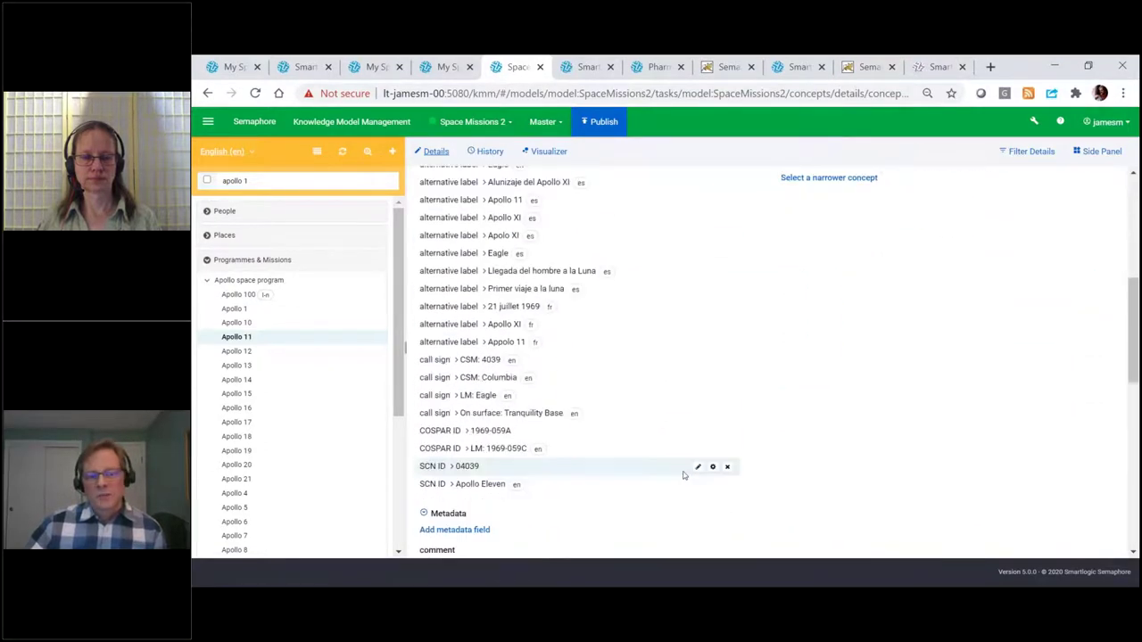
pyautogui.scroll(-2, 678, 467)
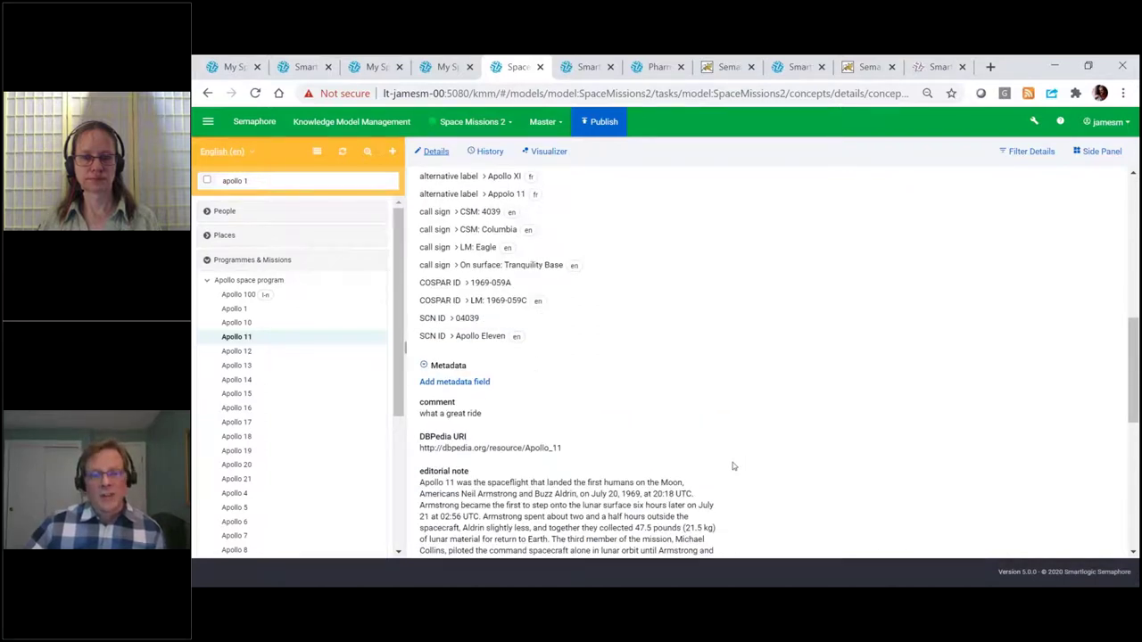
pyautogui.scroll(8, 732, 464)
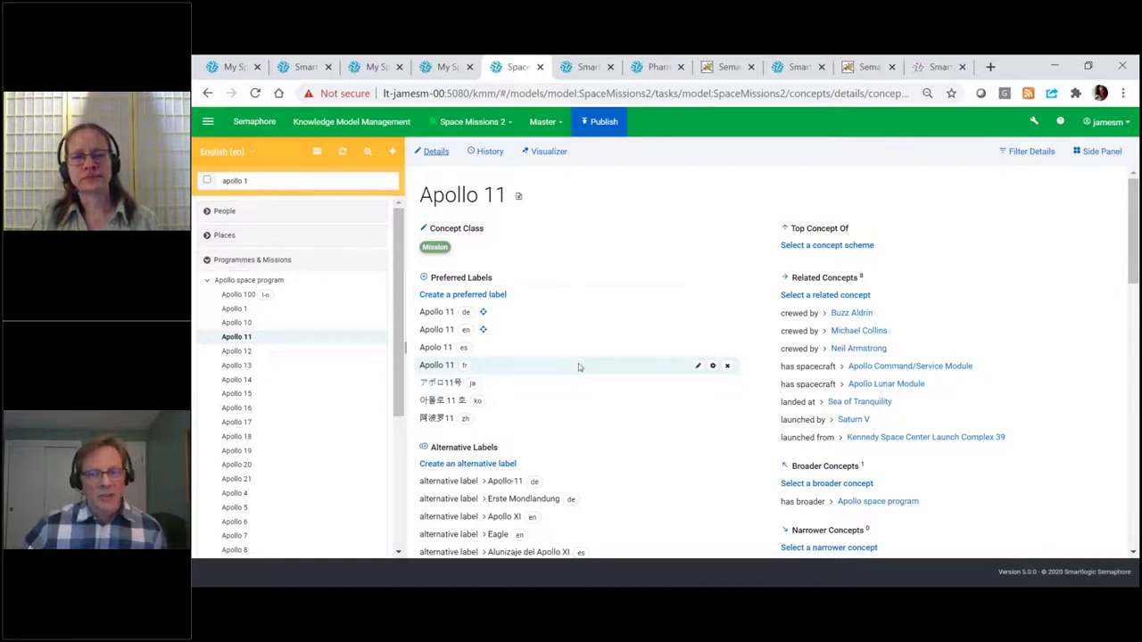
pyautogui.click(550, 153)
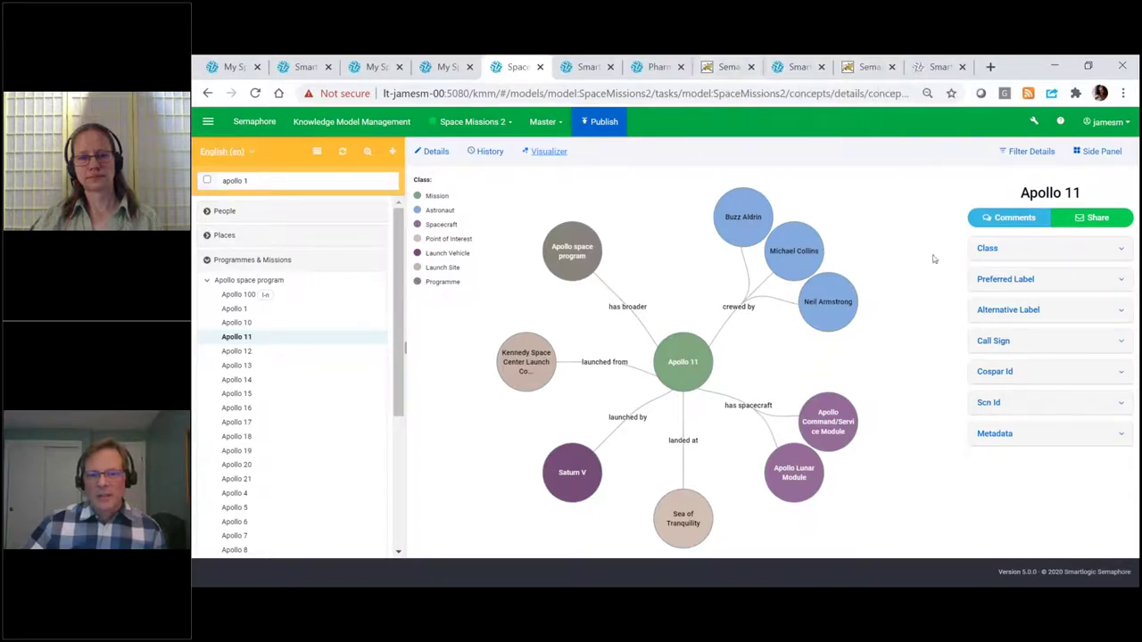
# Switch to the already open SpaceMissions2 browser-based model viewer, search for "apo" and open the Apollo 11 mission
pyautogui.click(729, 67)
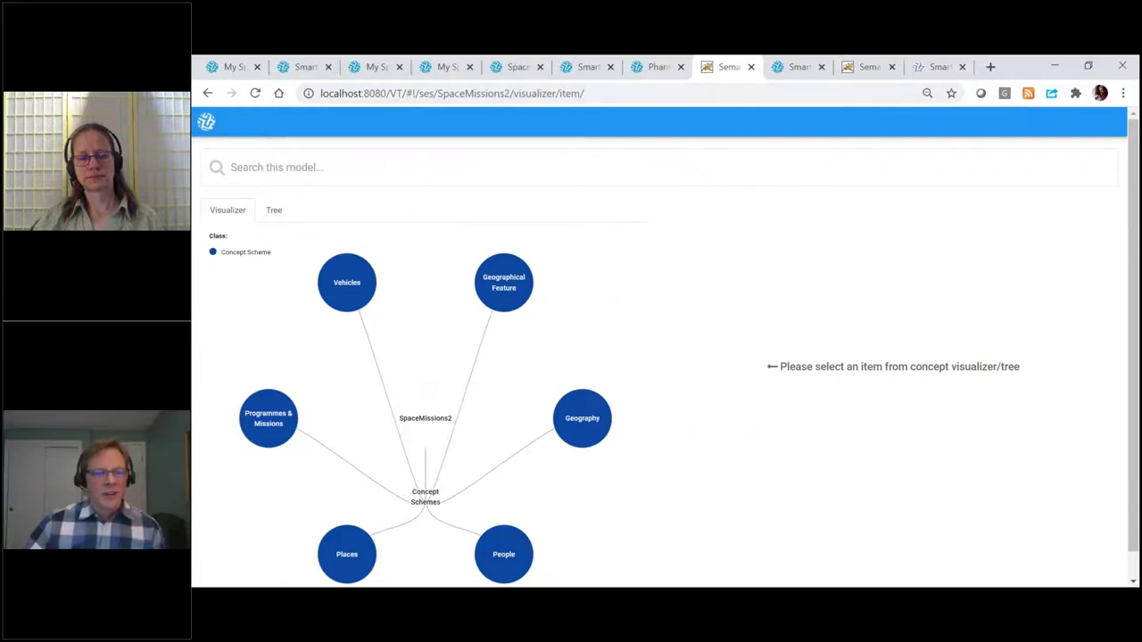
pyautogui.click(409, 167)
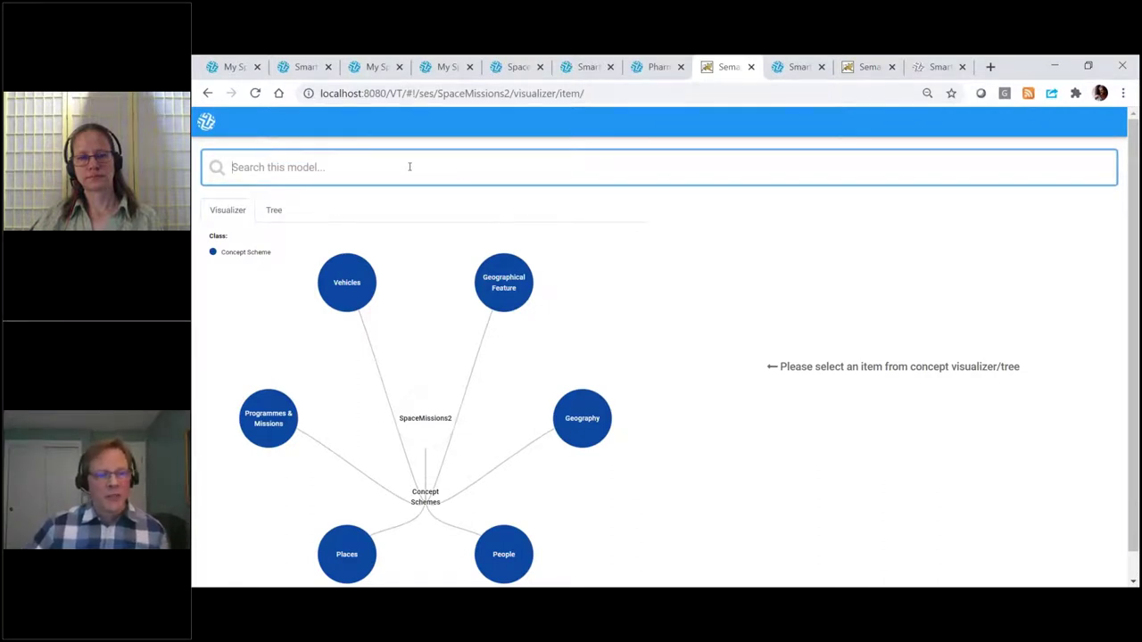
pyautogui.write('apo')
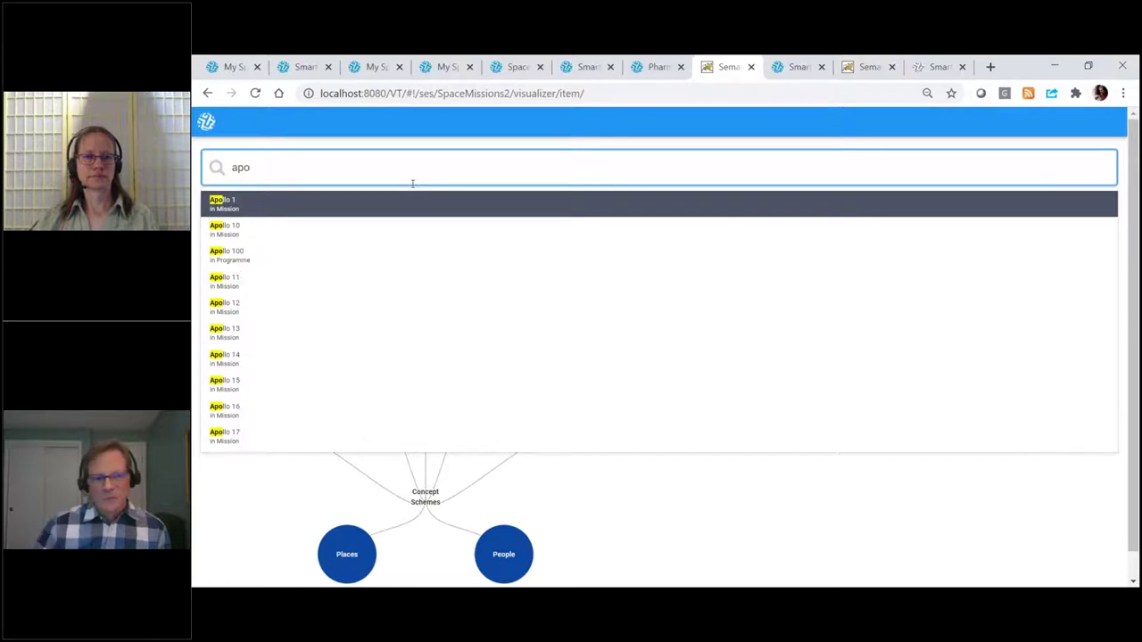
pyautogui.click(263, 278)
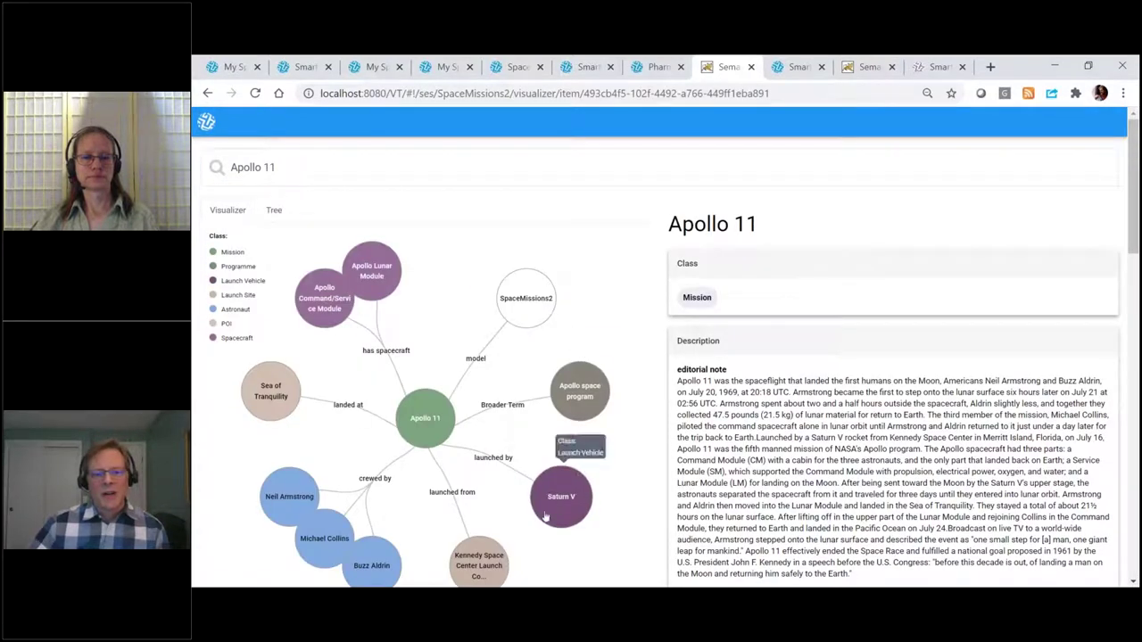
# Follow the graph to Kennedy Space Center Launch Complex 39 and open Crew Dragon Demo-1 from the second set of launched missions
pyautogui.click(473, 567)
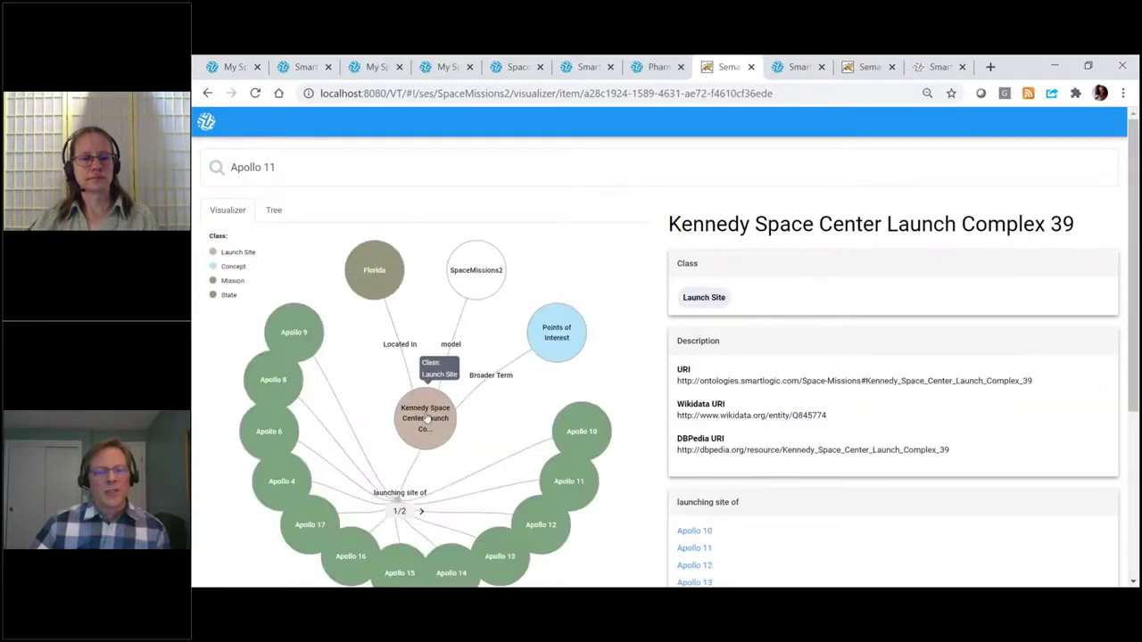
pyautogui.click(423, 514)
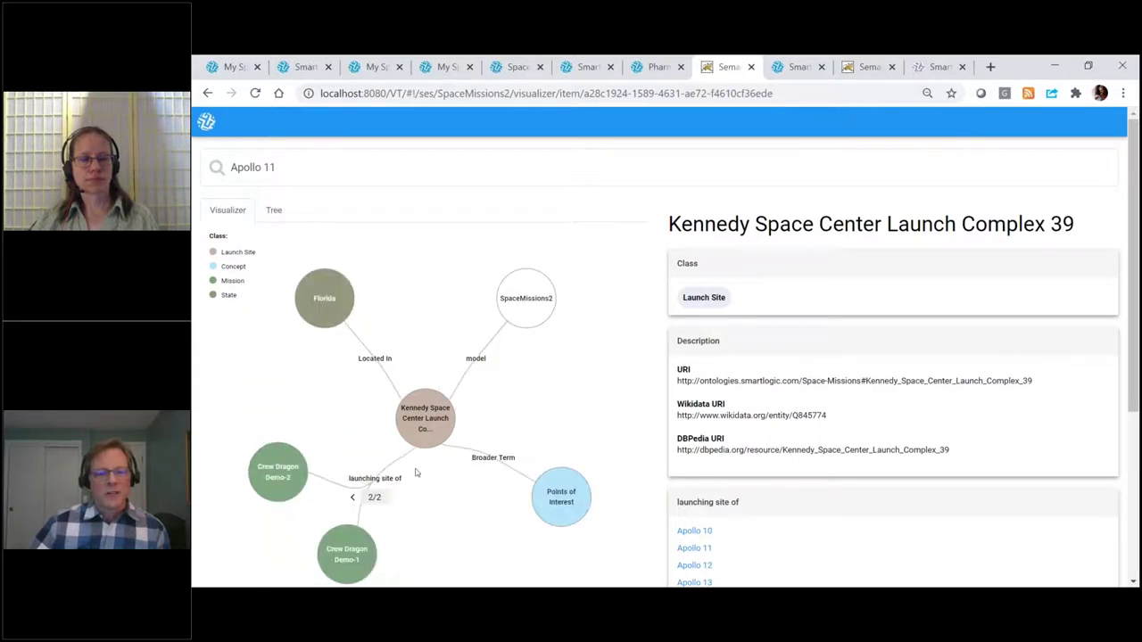
pyautogui.click(353, 559)
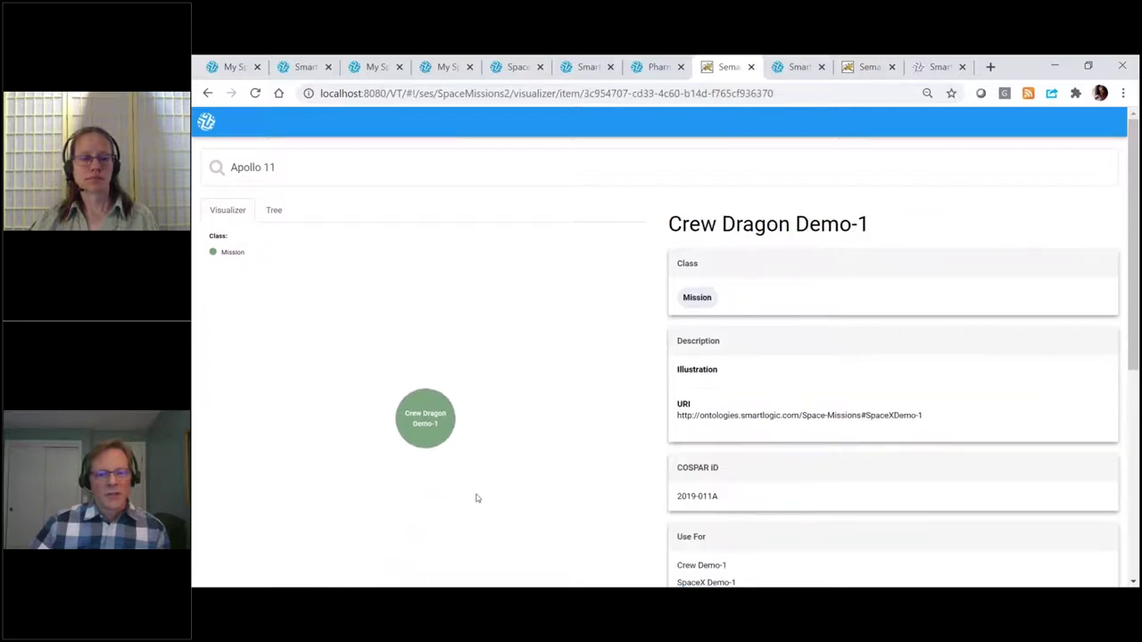